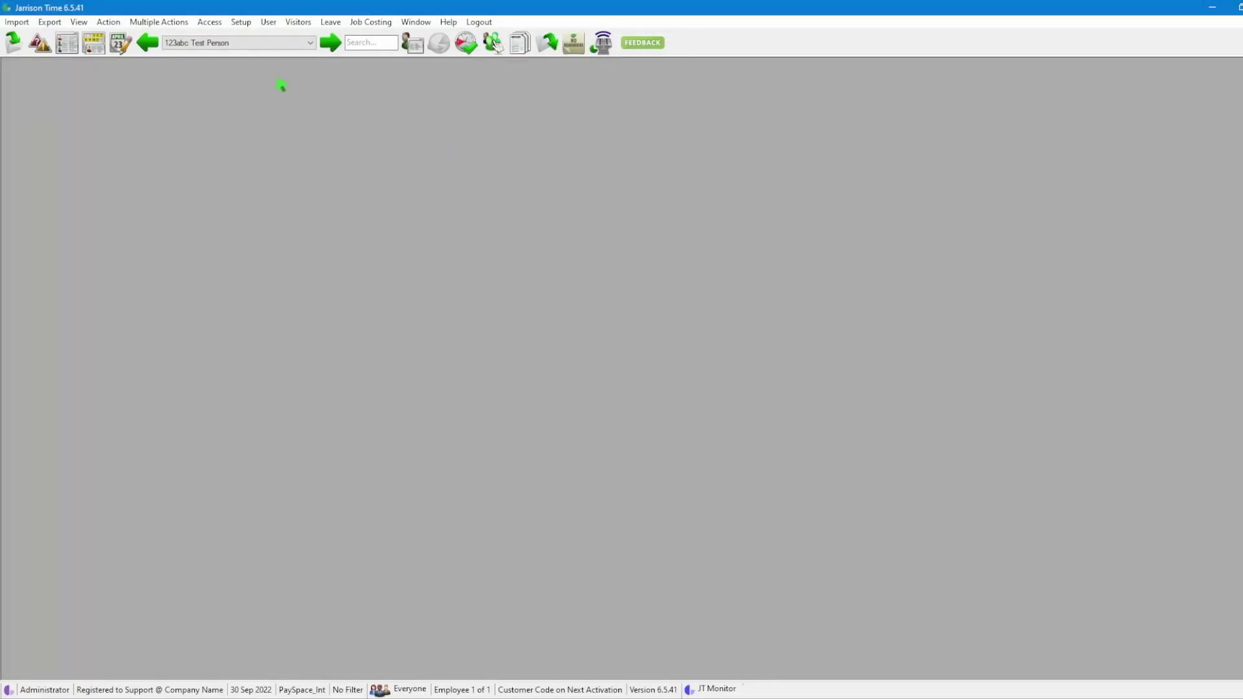
Open the Setup menu from the main workspace
left_click(241, 23)
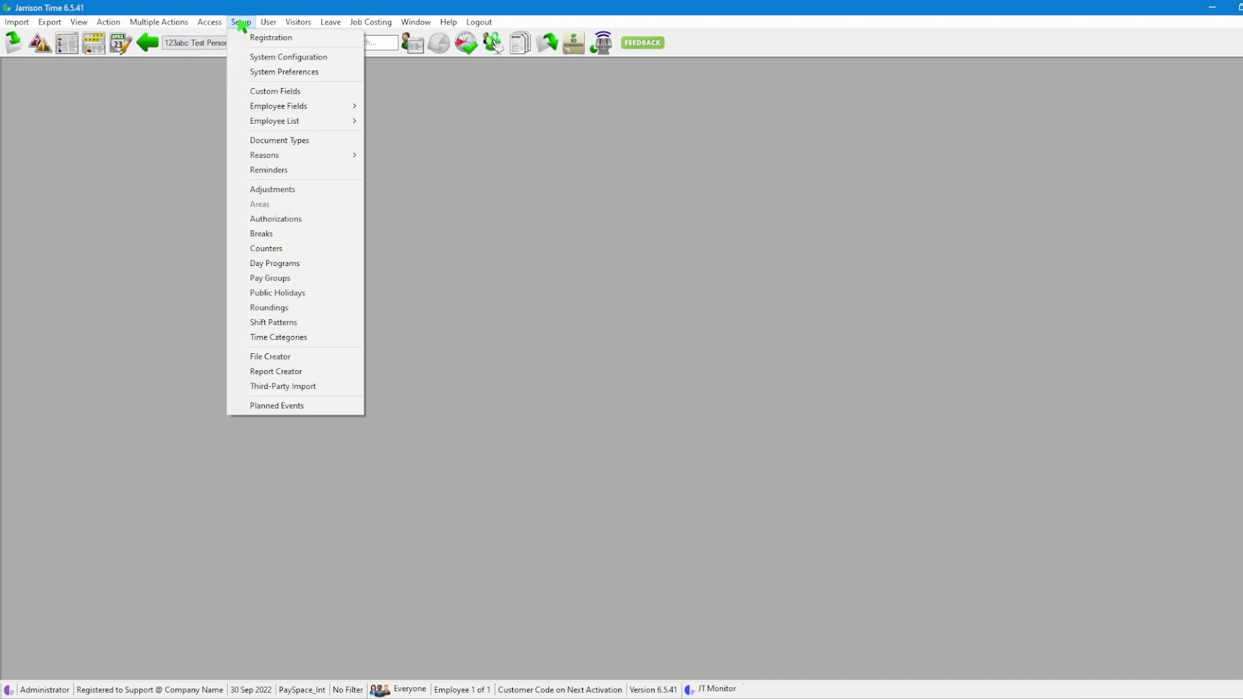
Open the Third-Party Import settings and add a new company entry, 000 New Company 1
left_click(325, 391)
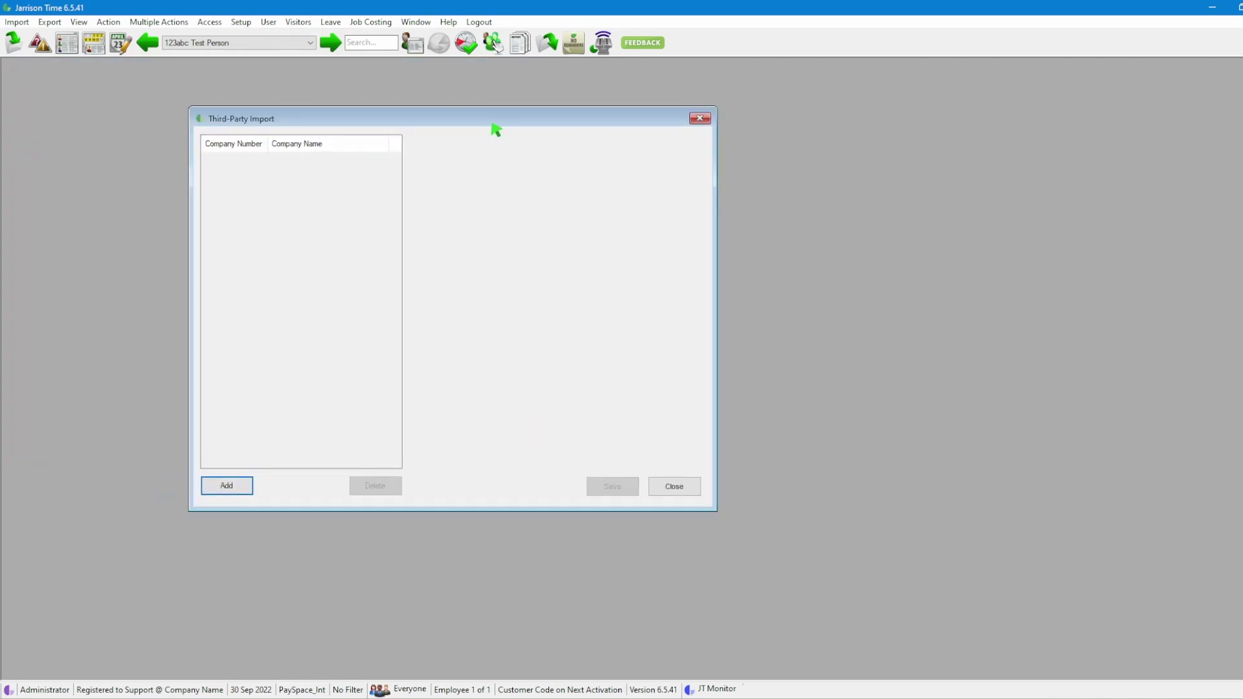
left_click(246, 491)
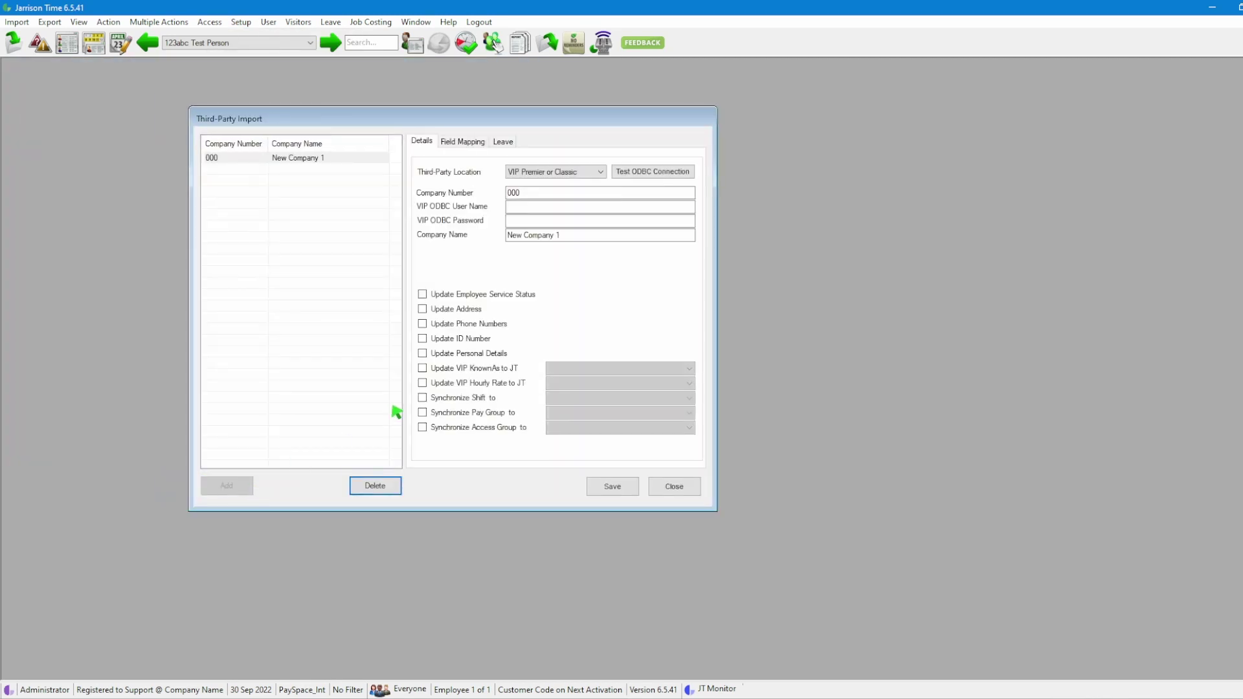
Set the entry's Third-Party Location to PaySpace and enter the company number and client ID
left_click(601, 174)
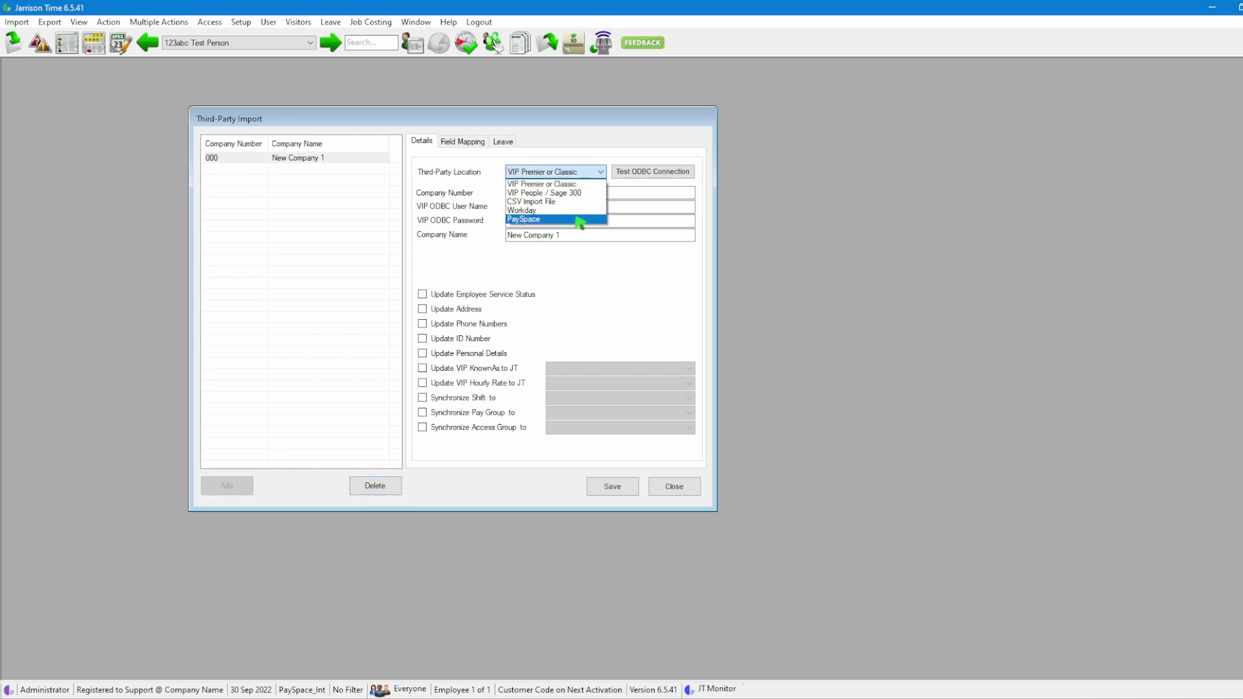
left_click(580, 220)
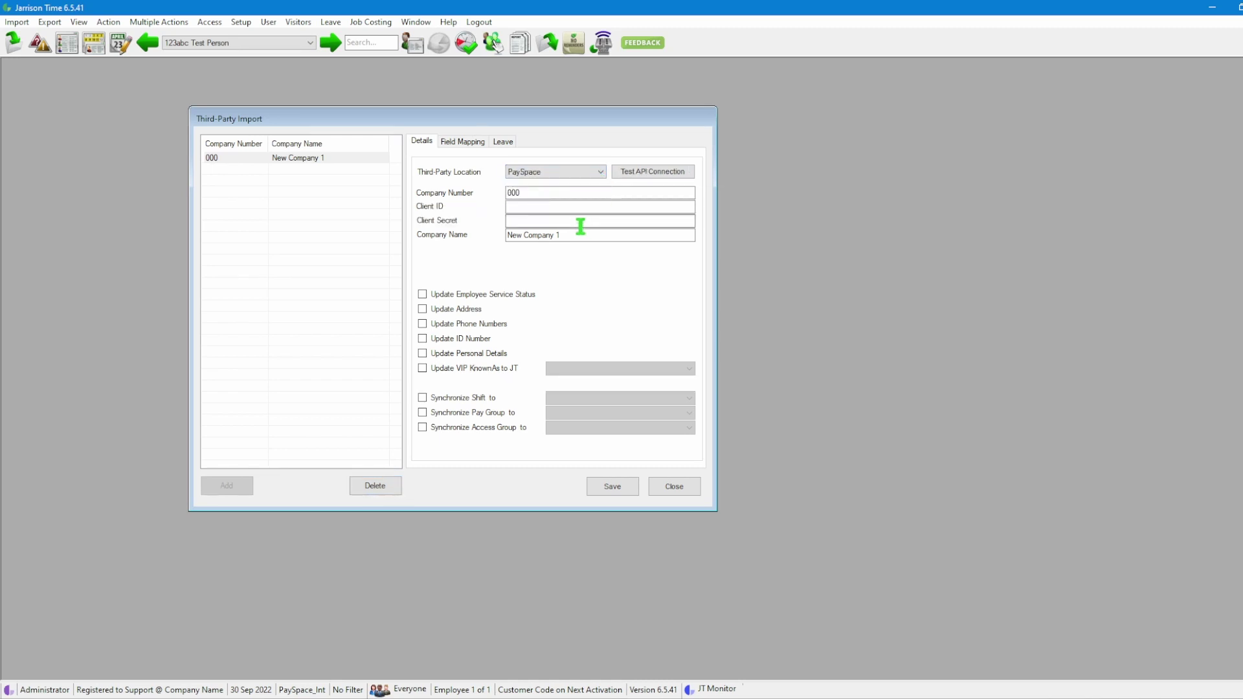
left_click(535, 196)
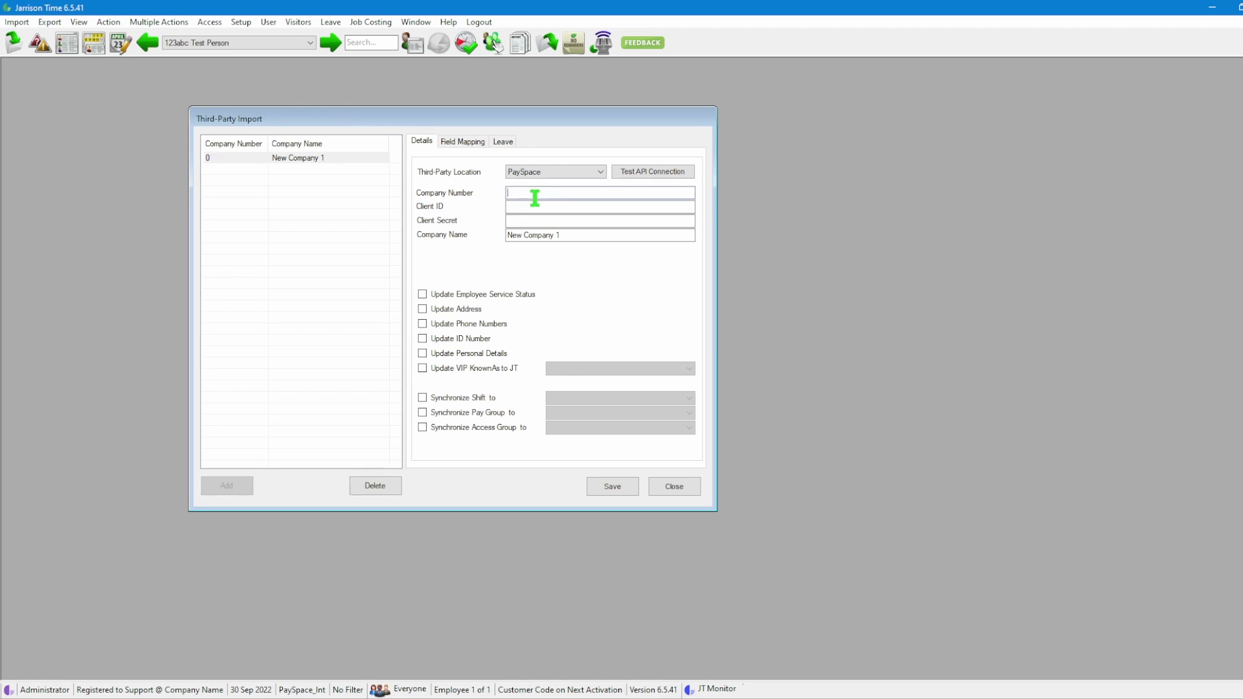
type("SKY01")
left_click(532, 206)
type("jarrison_test")
Paste in the client secret and rename the company to PaySpace Test
left_click(576, 221)
key("ctrl+v")
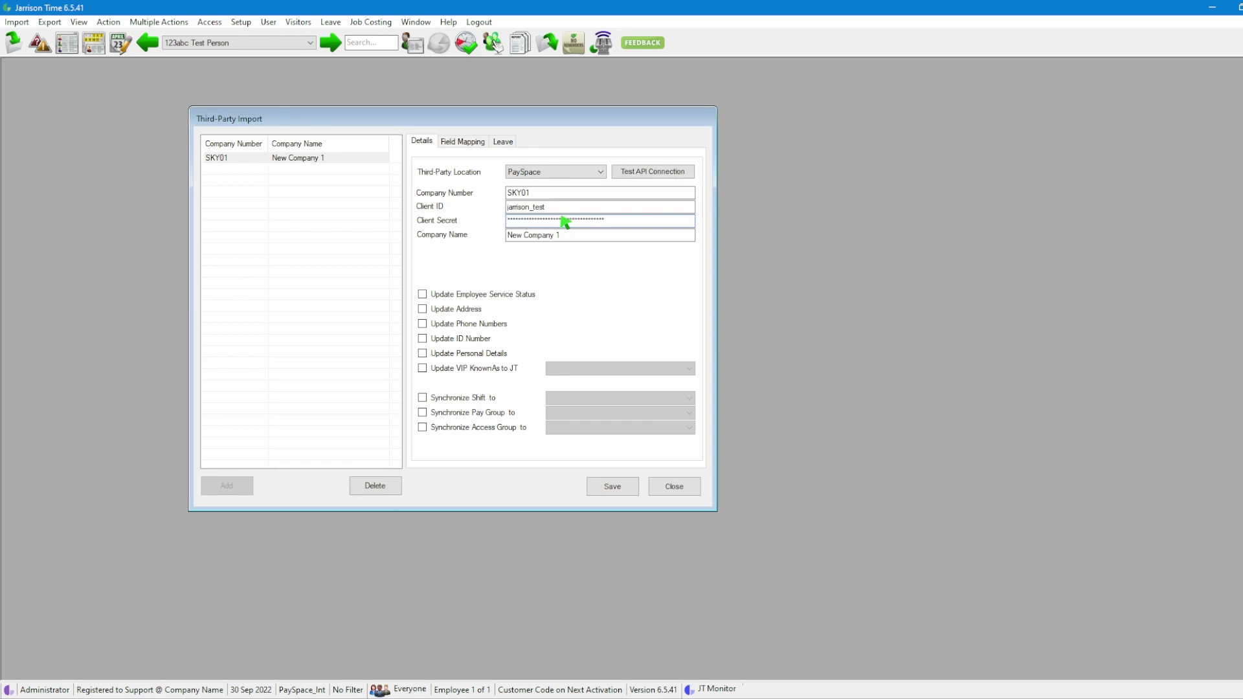
left_click(571, 240)
key("BackSpace")
key("BackSpace")
key("BackSpace")
key("BackSpace")
key("BackSpace")
key("BackSpace")
key("BackSpace")
key("BackSpace")
key("BackSpace")
key("BackSpace")
key("BackSpace")
key("BackSpace")
key("BackSpace")
type("PaySpace Test")
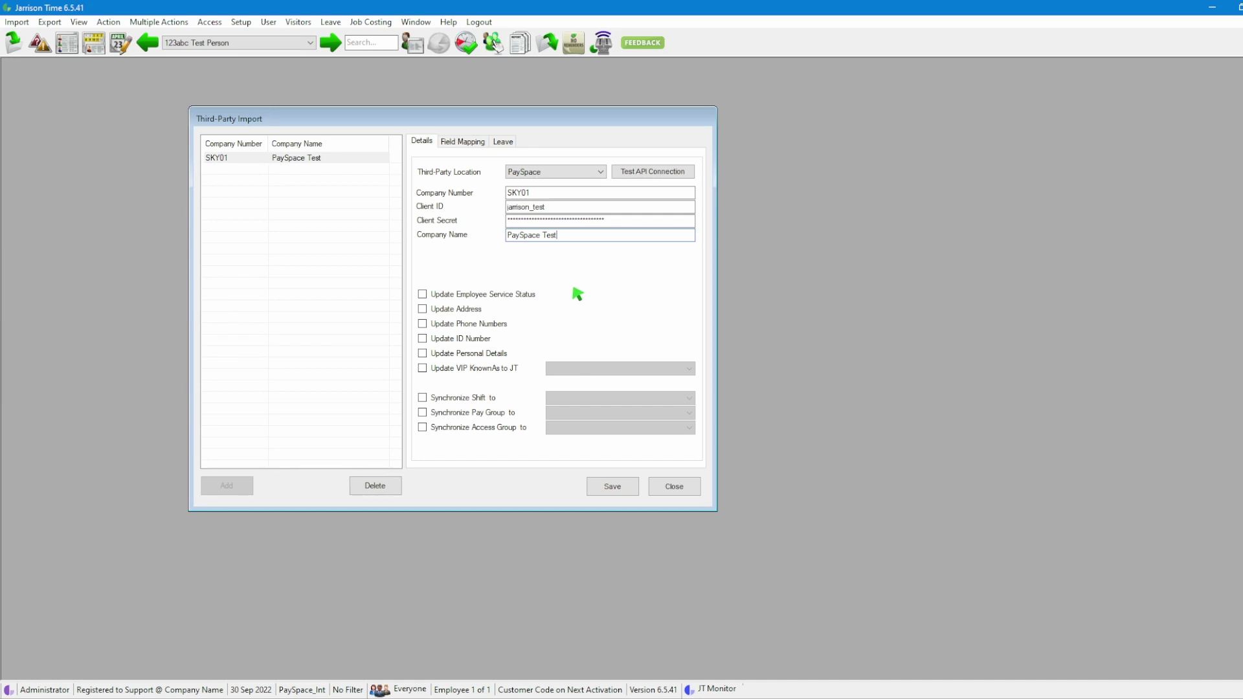
Turn on Update ID Number for PaySpace Test and show the Field Mapping list
left_click(467, 341)
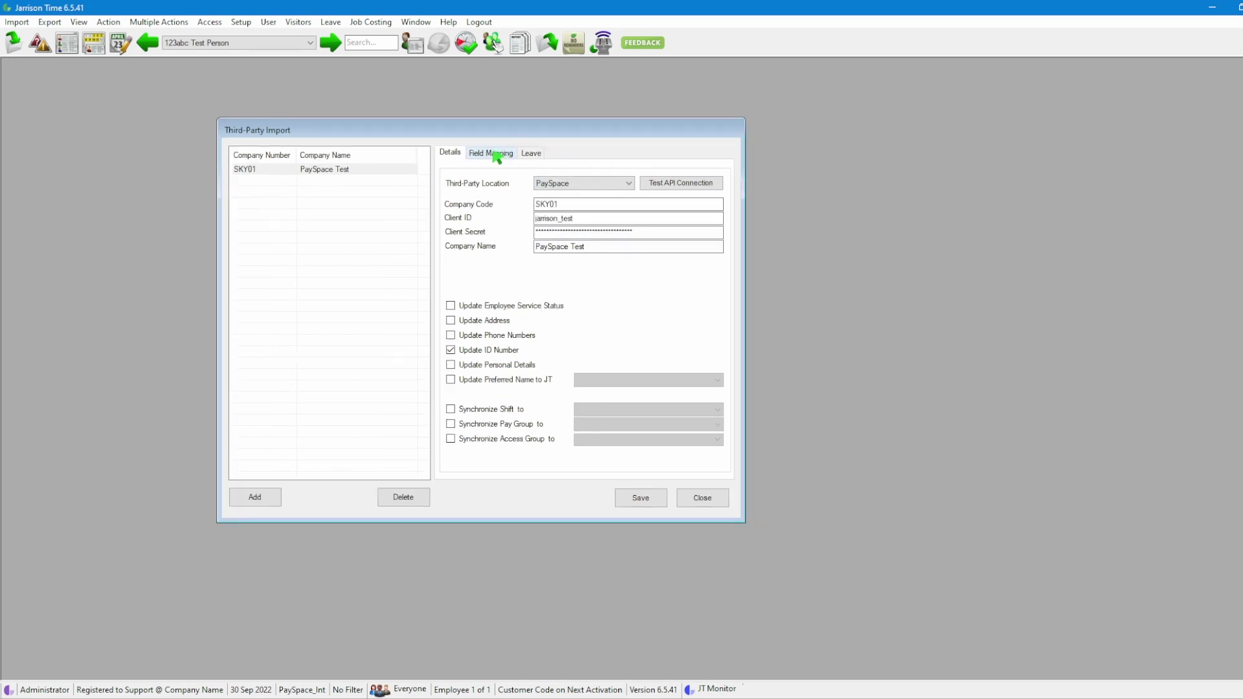
left_click(496, 158)
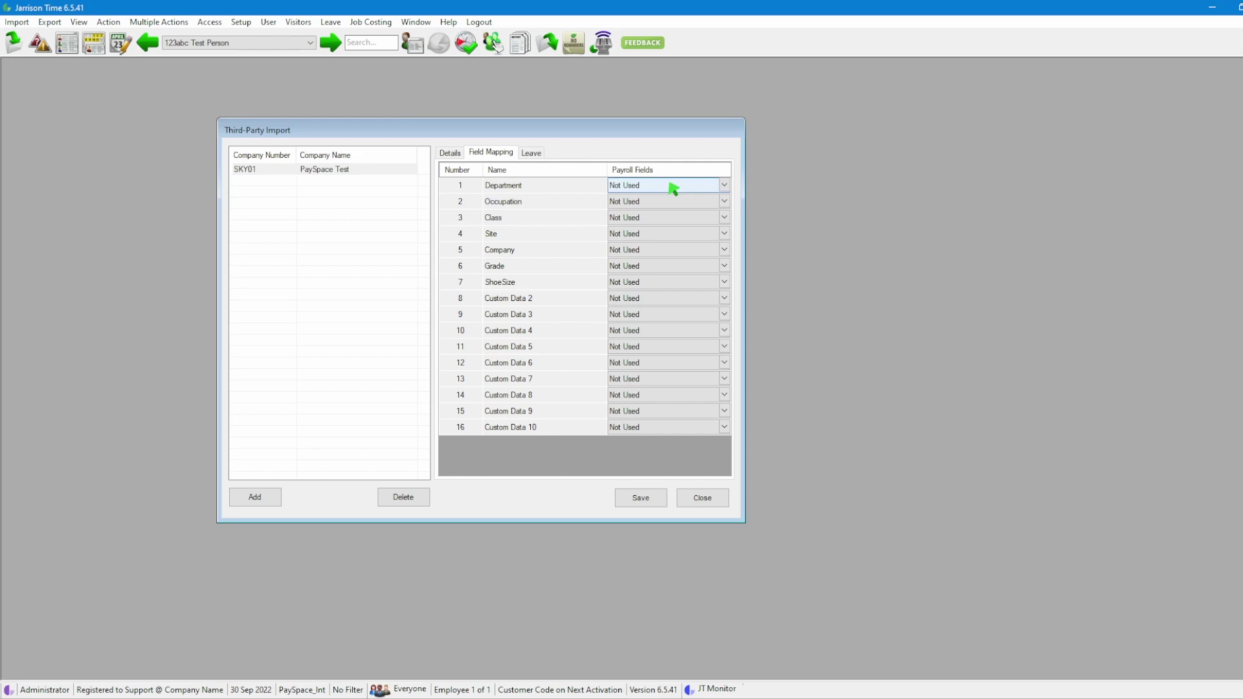
Map Department, Occupation, Class and Site to OrganizationGroup, OrganizationPosition, Account and OrganizationRegion
left_click(726, 187)
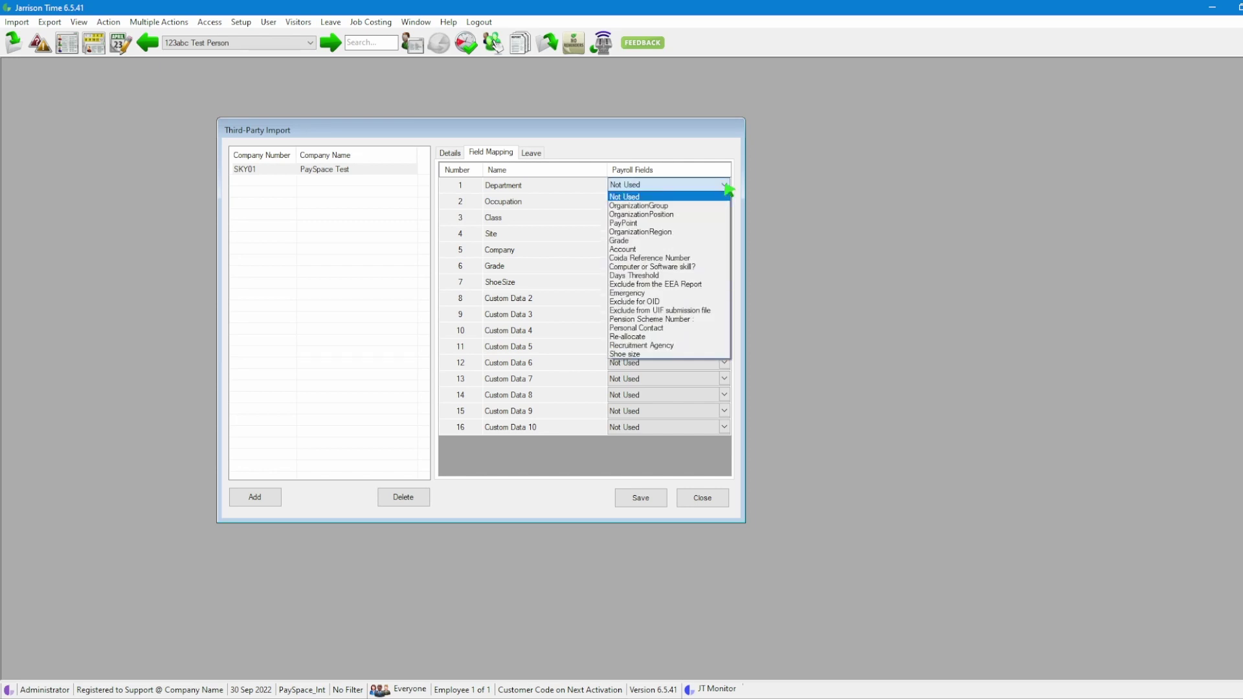
left_click(679, 206)
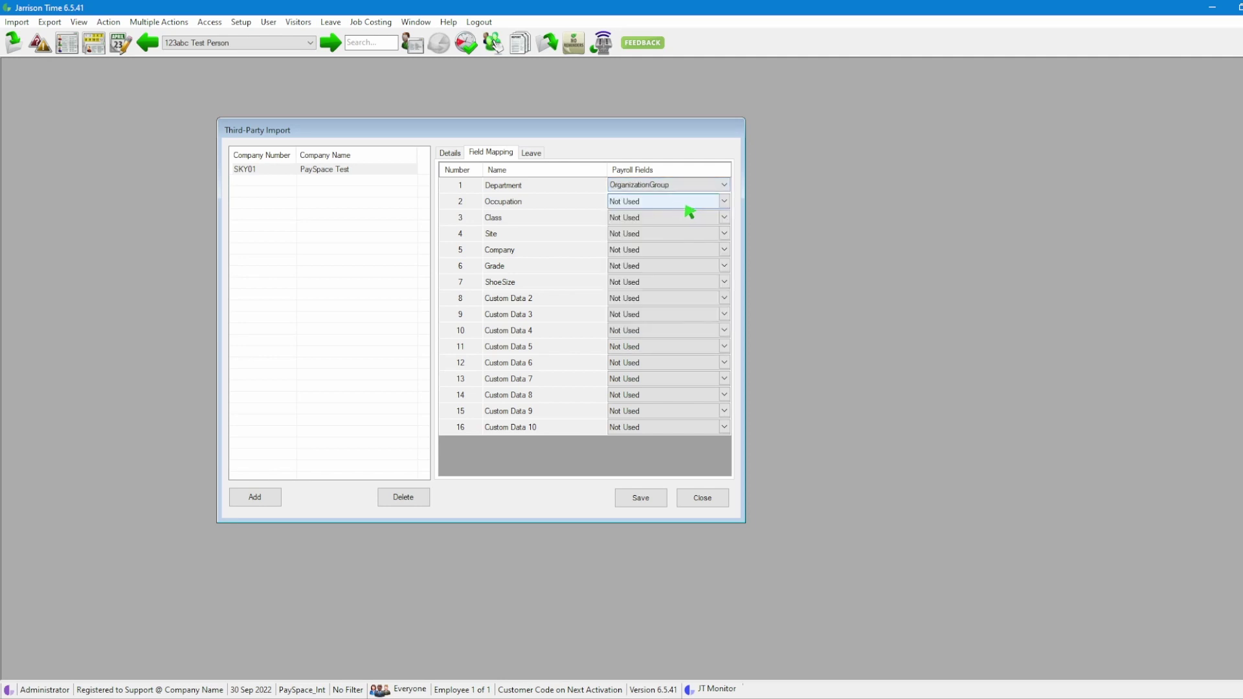
left_click(725, 203)
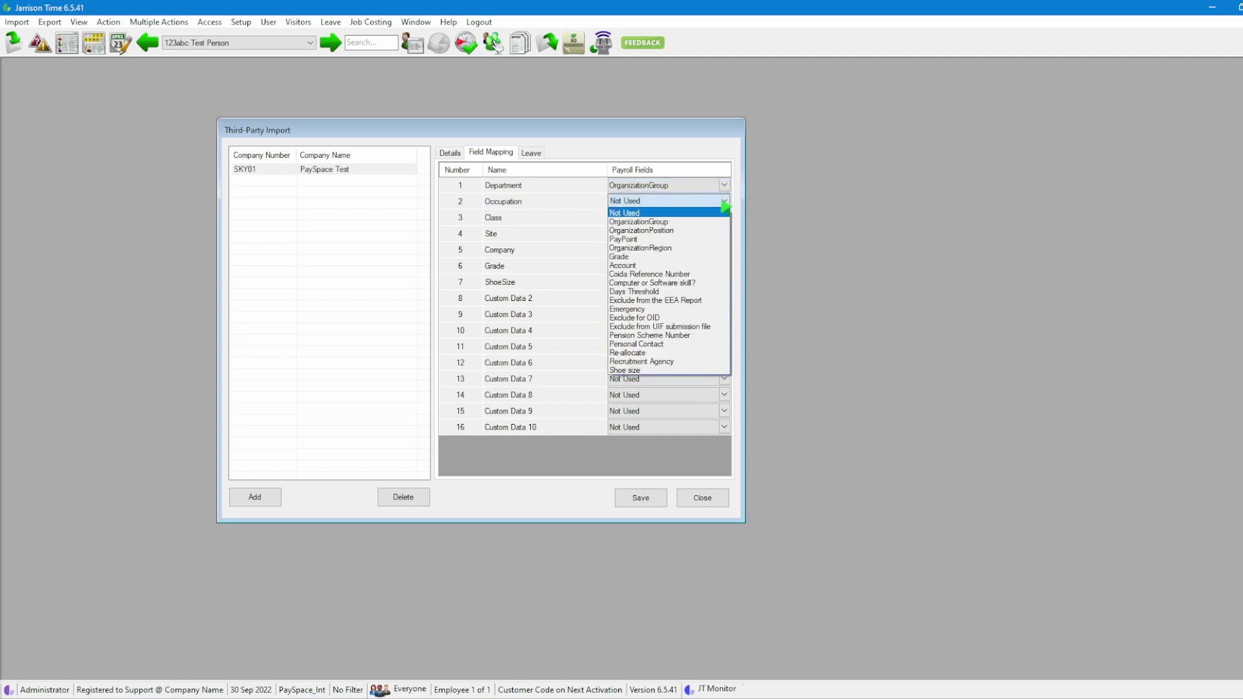
left_click(679, 231)
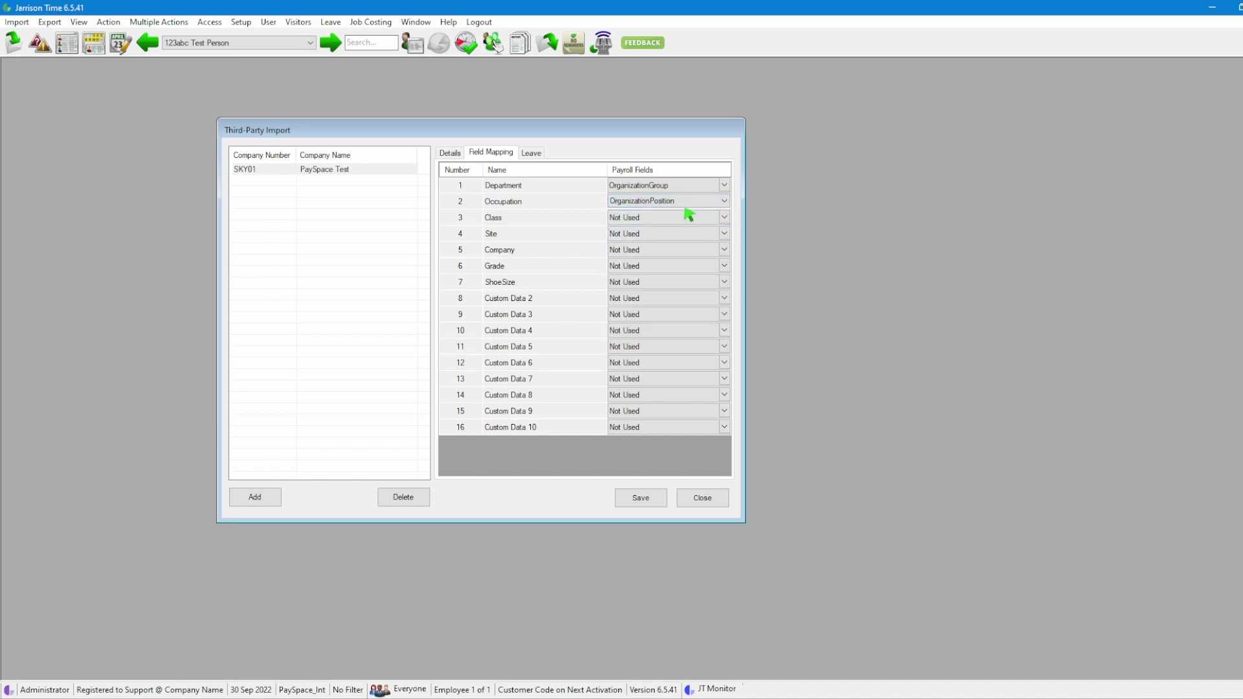
left_click(731, 221)
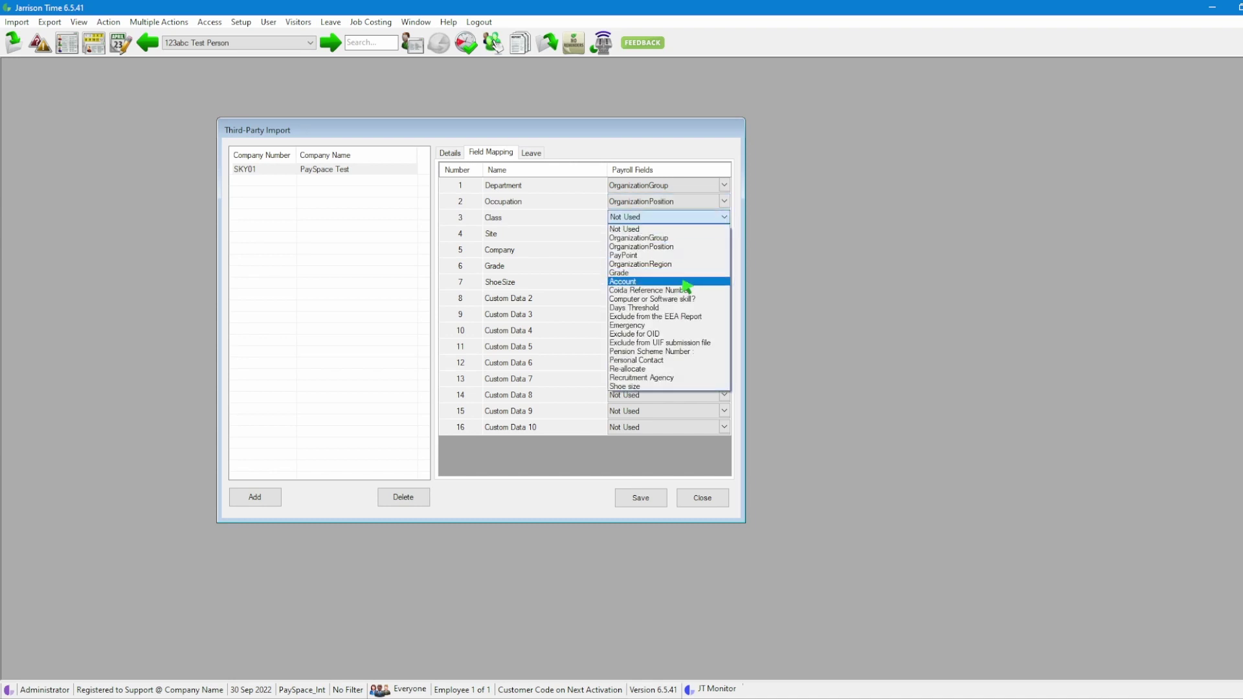
left_click(688, 282)
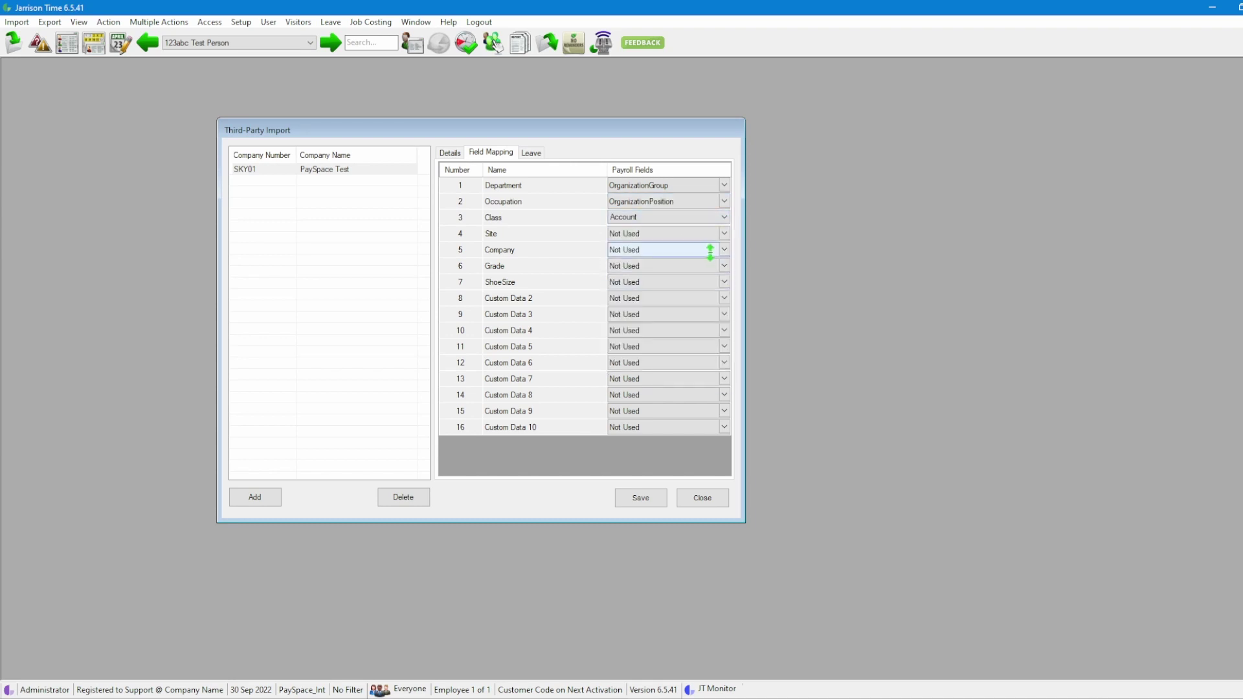
left_click(723, 234)
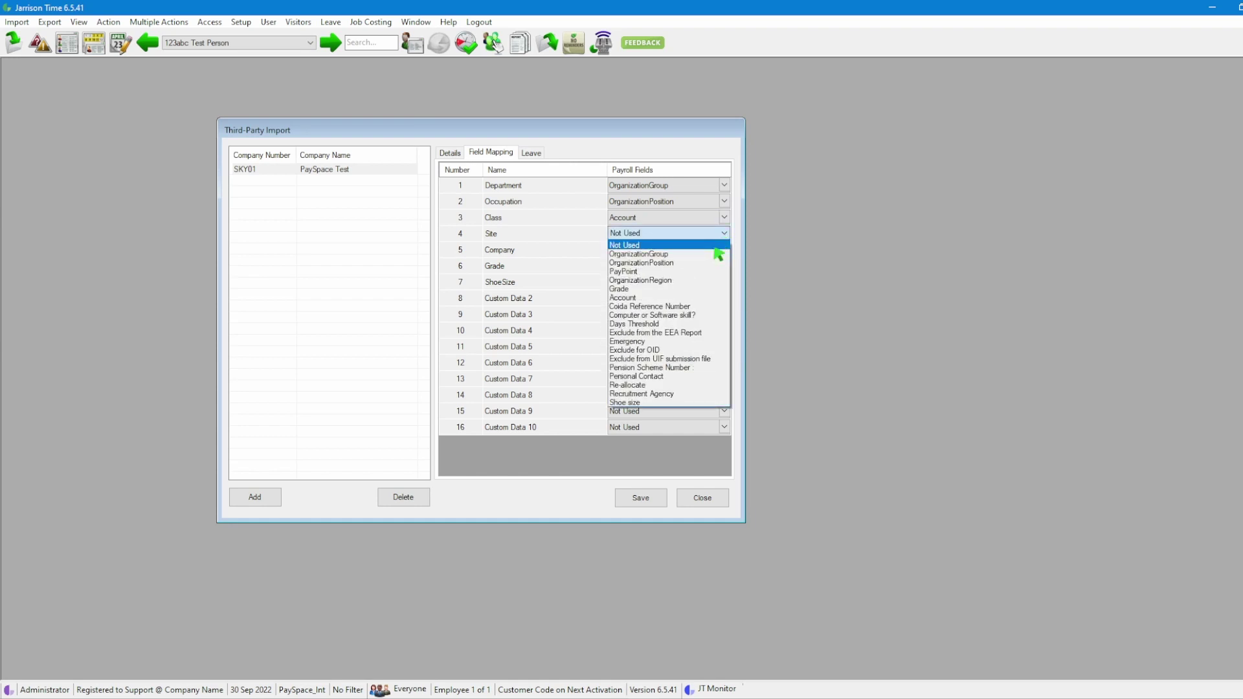
left_click(693, 282)
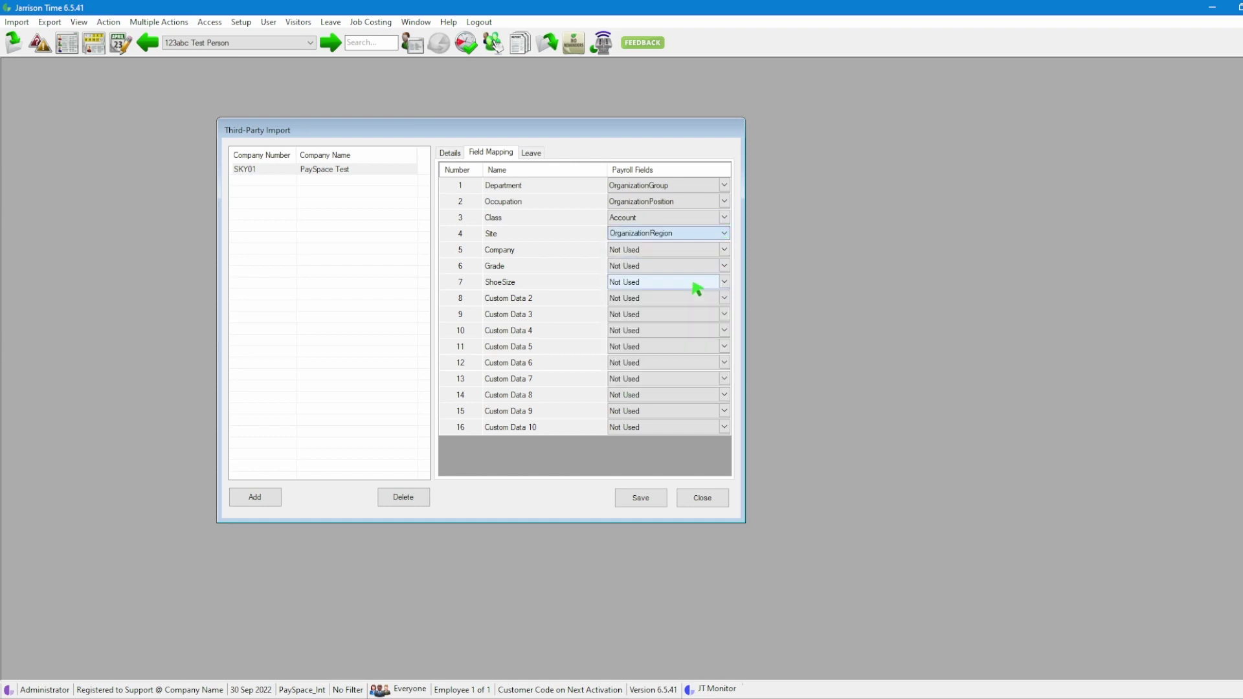
Map Grade to Grade and ShoeSize to Shoe size, then save the import settings
left_click(725, 267)
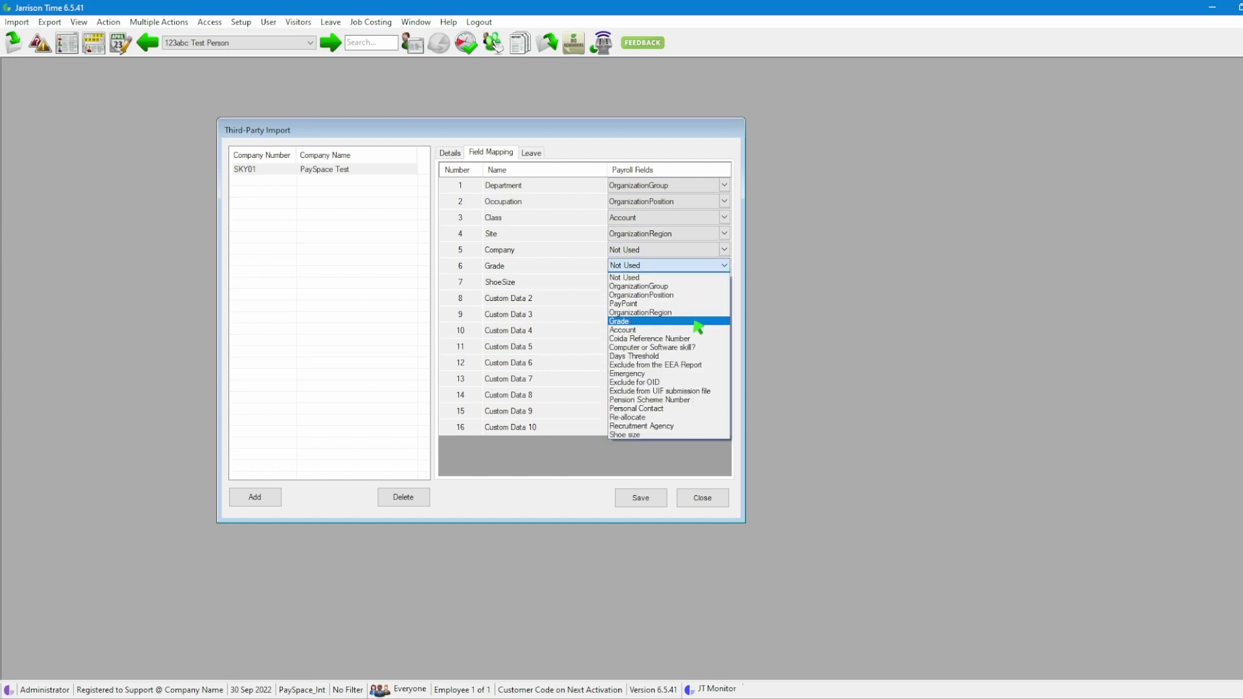
left_click(698, 327)
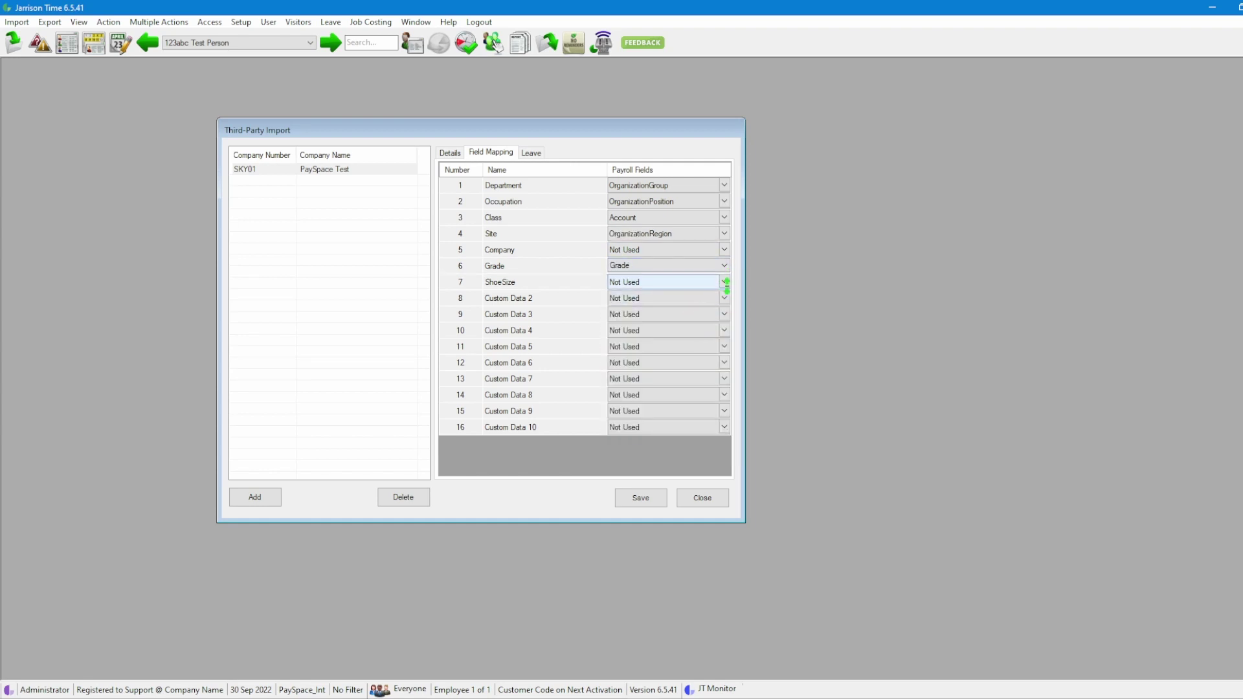
left_click(725, 283)
left_click(728, 285)
left_click(725, 282)
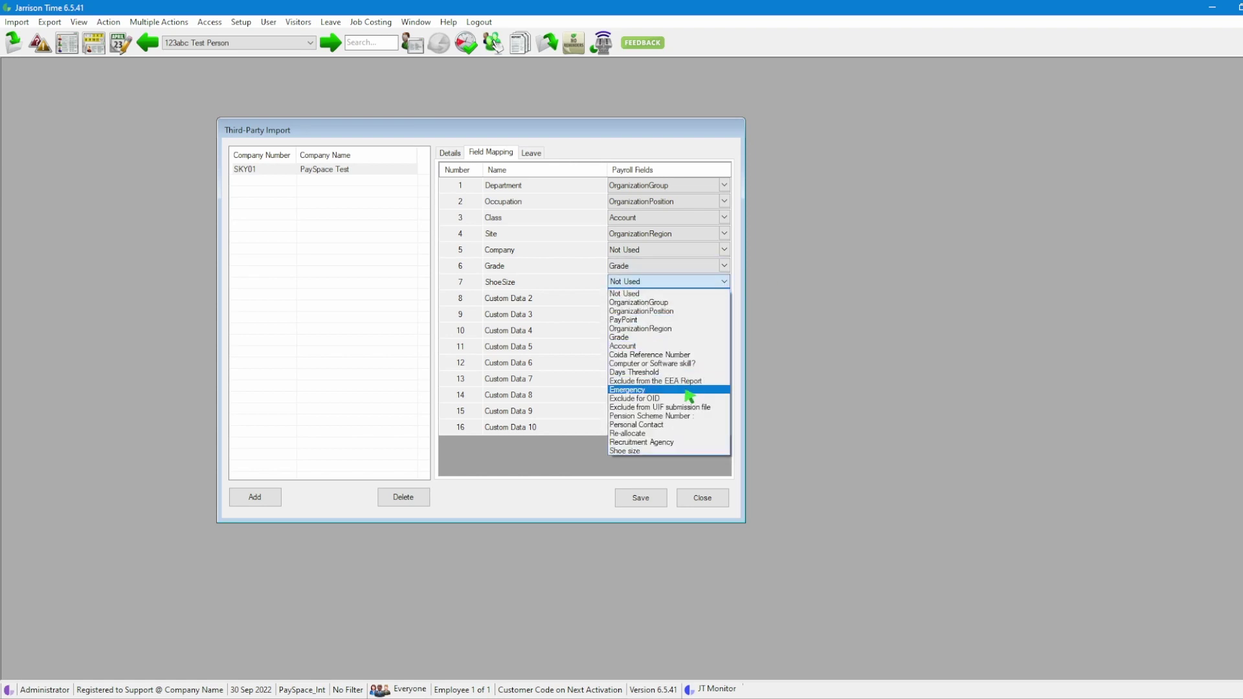
left_click(682, 452)
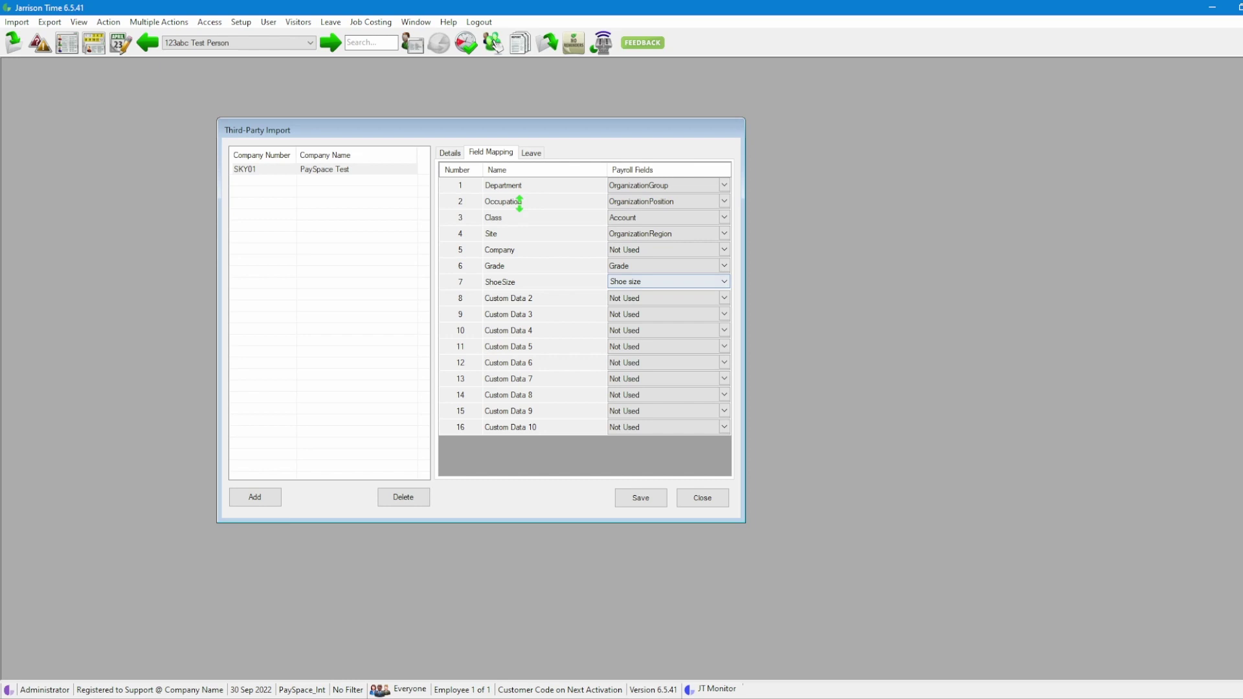
left_click(645, 500)
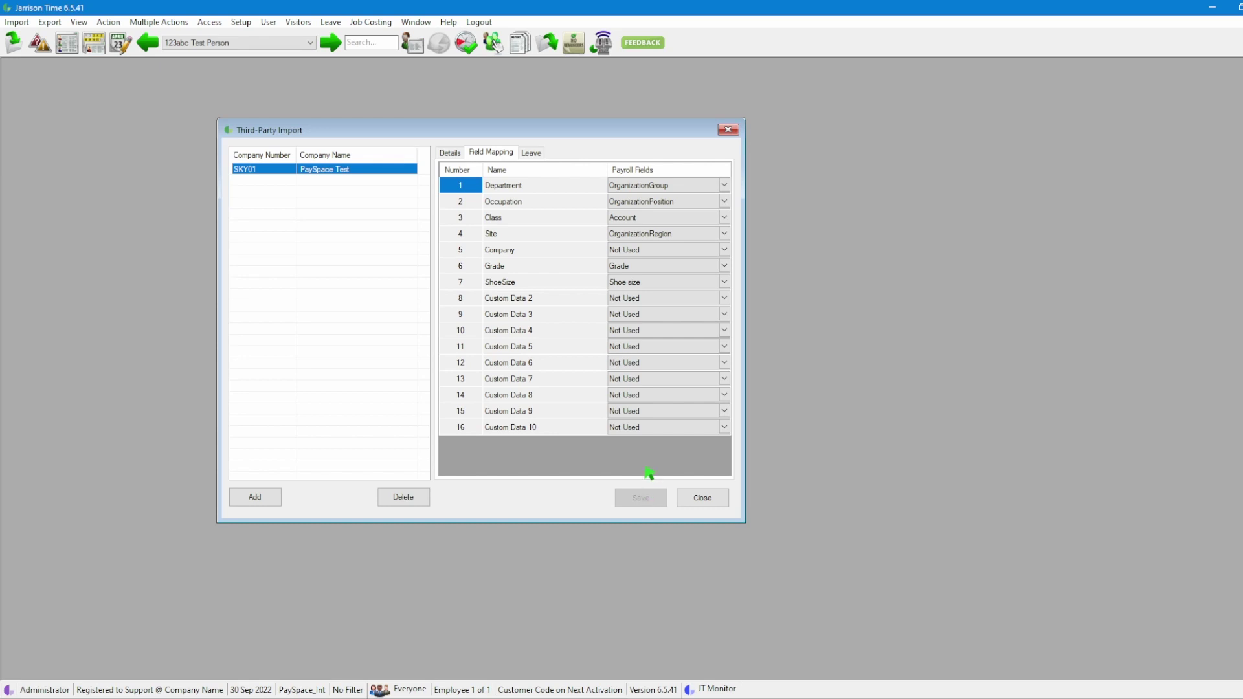
Close the Third-Party Import window, briefly view the employee list, and bring up the Import menu
left_click(704, 503)
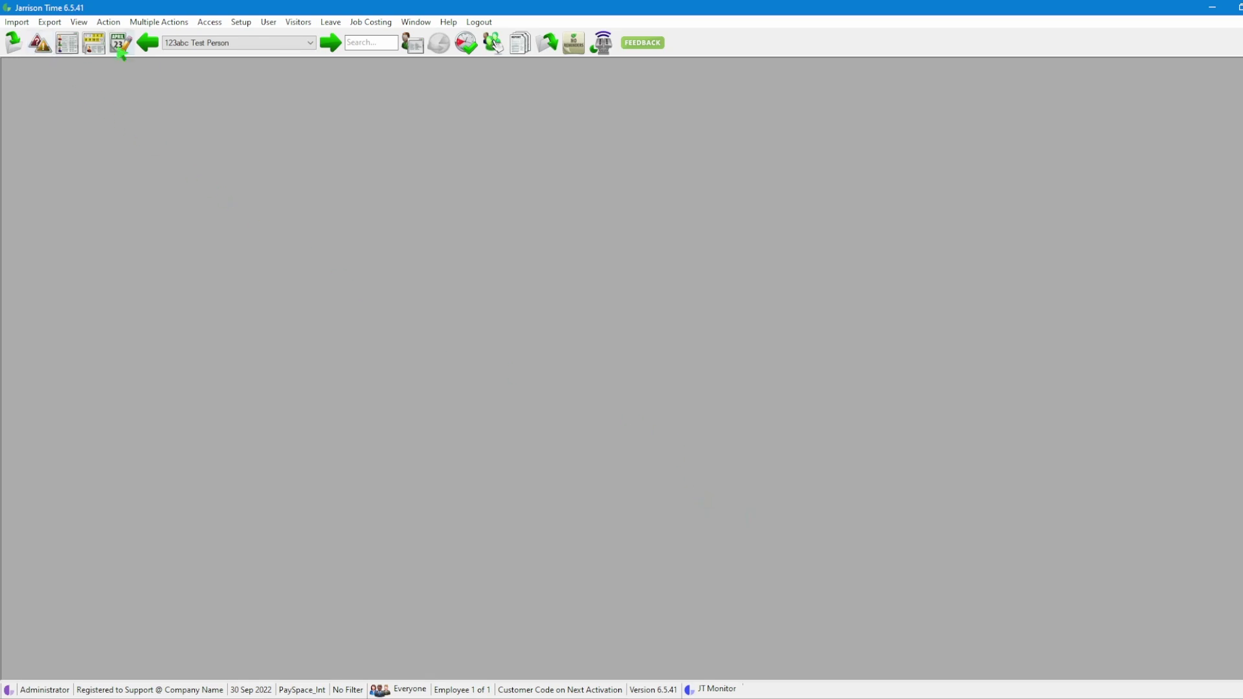
left_click(310, 44)
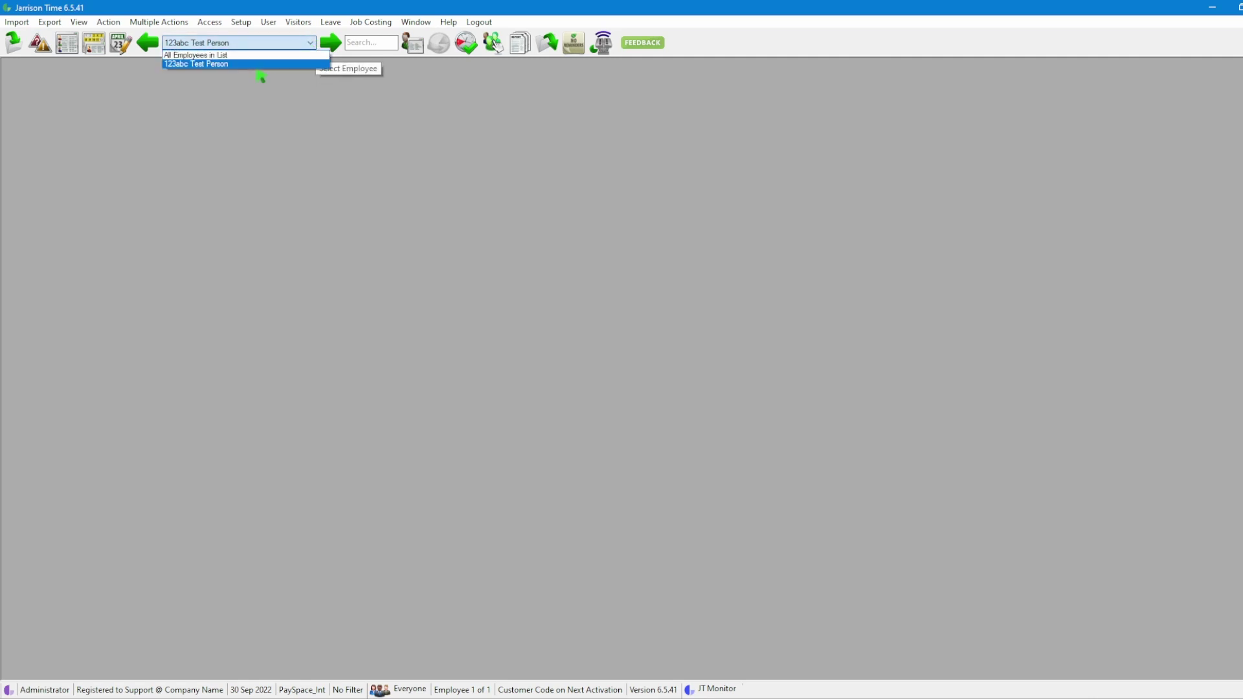
left_click(146, 81)
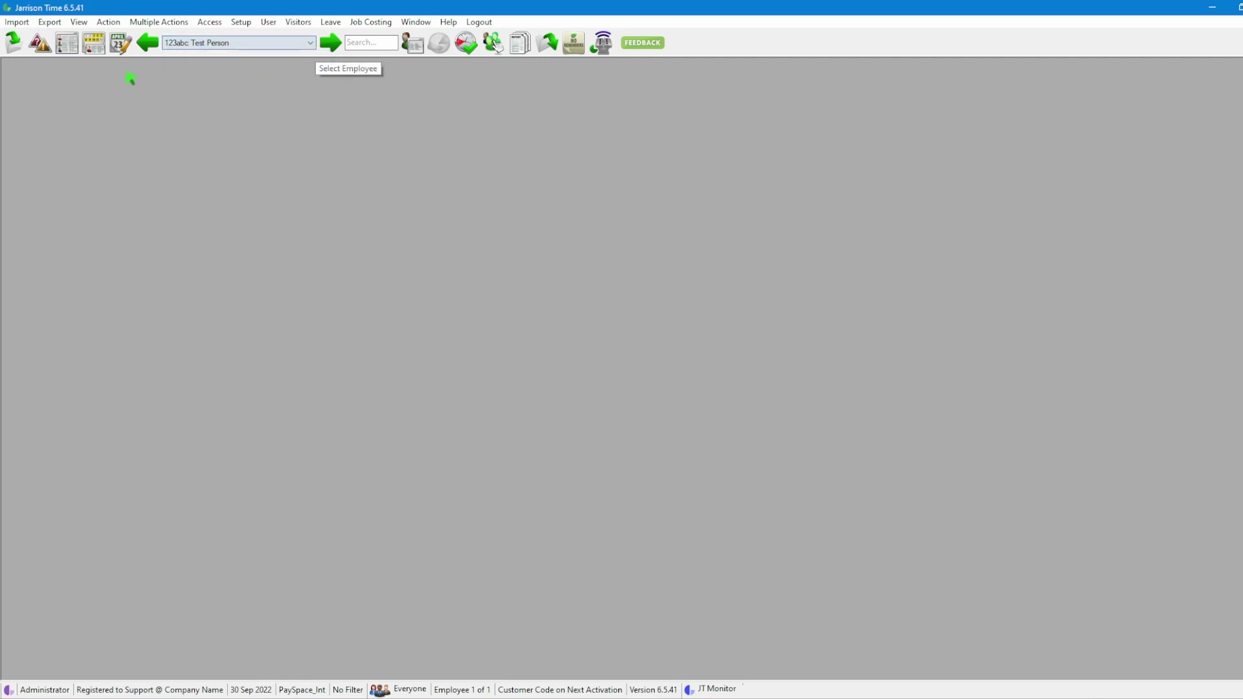
left_click(17, 24)
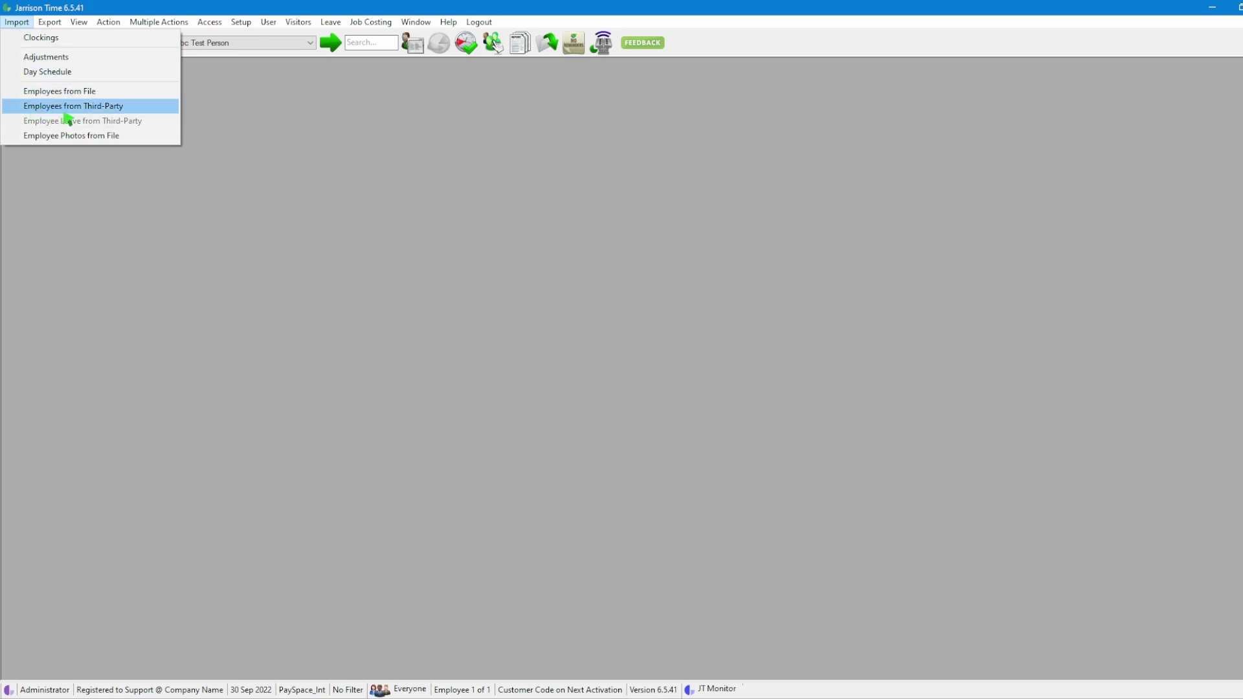
Import employees from third-party payroll with PaySpace Test as the source company
left_click(125, 110)
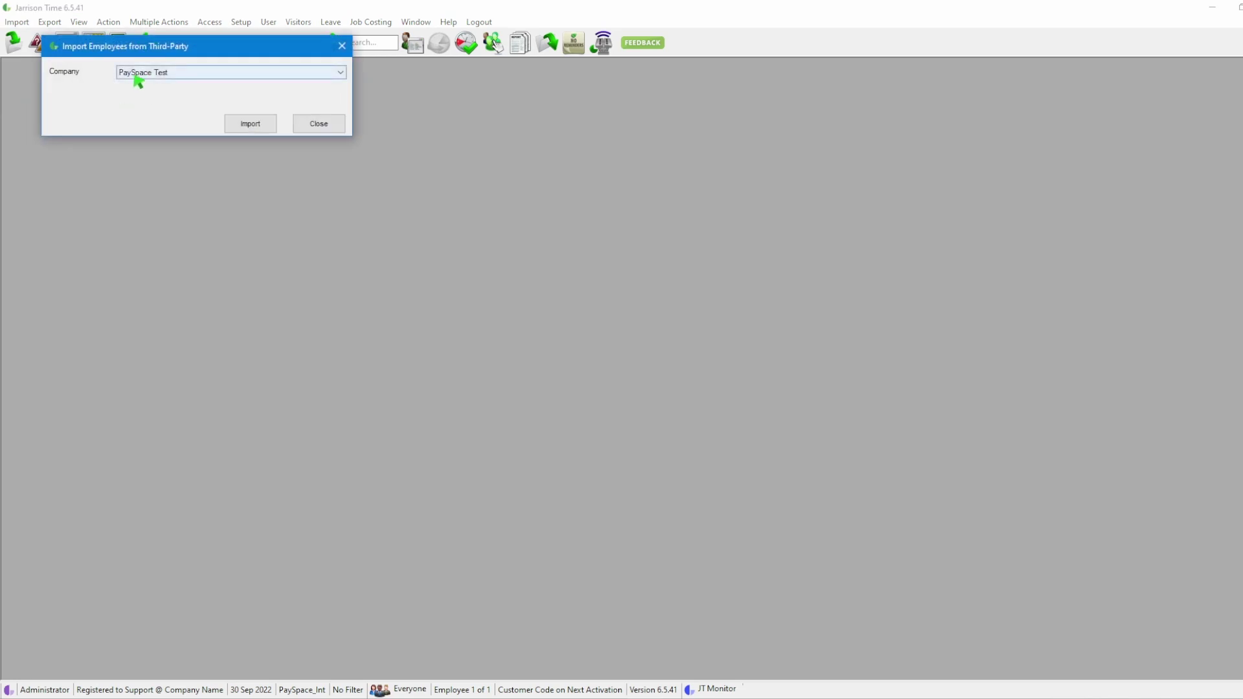
left_click(340, 76)
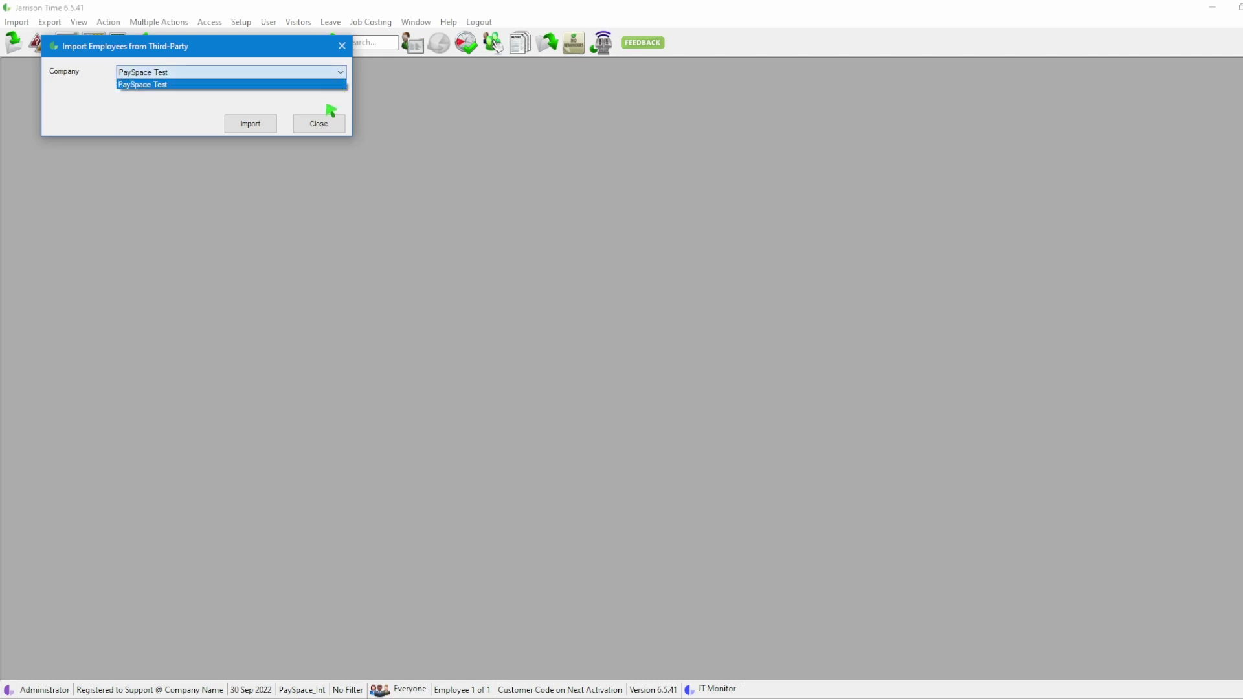
left_click(328, 104)
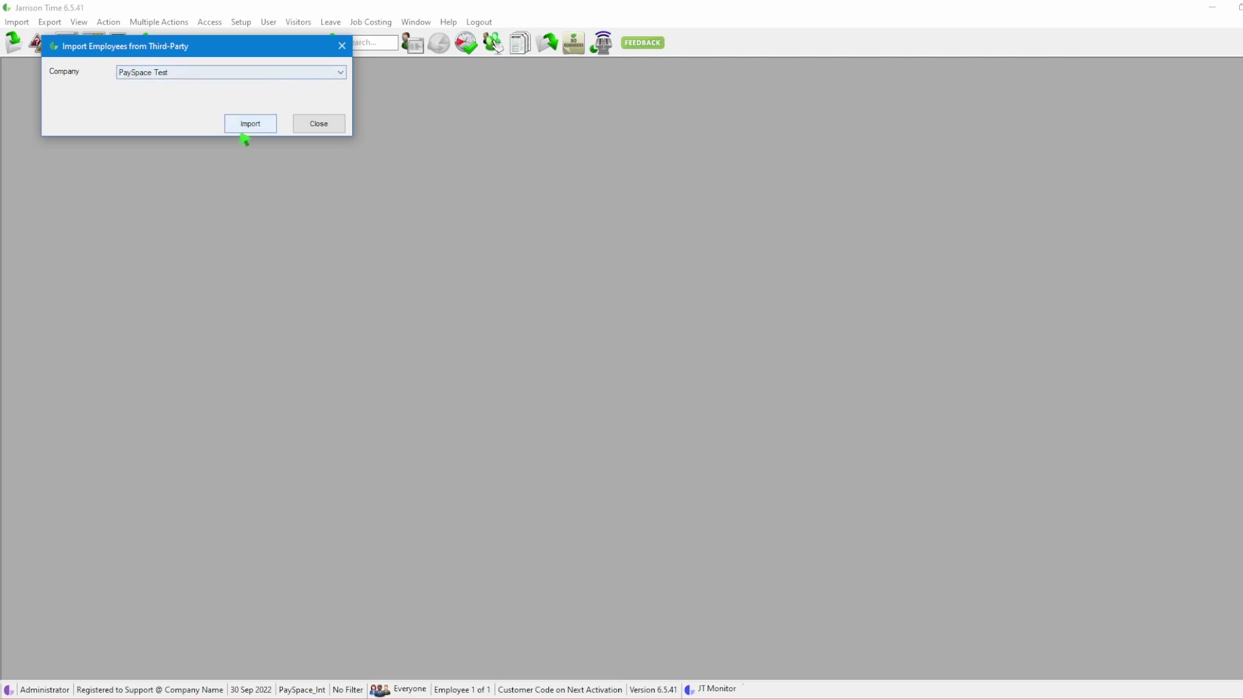
left_click(261, 129)
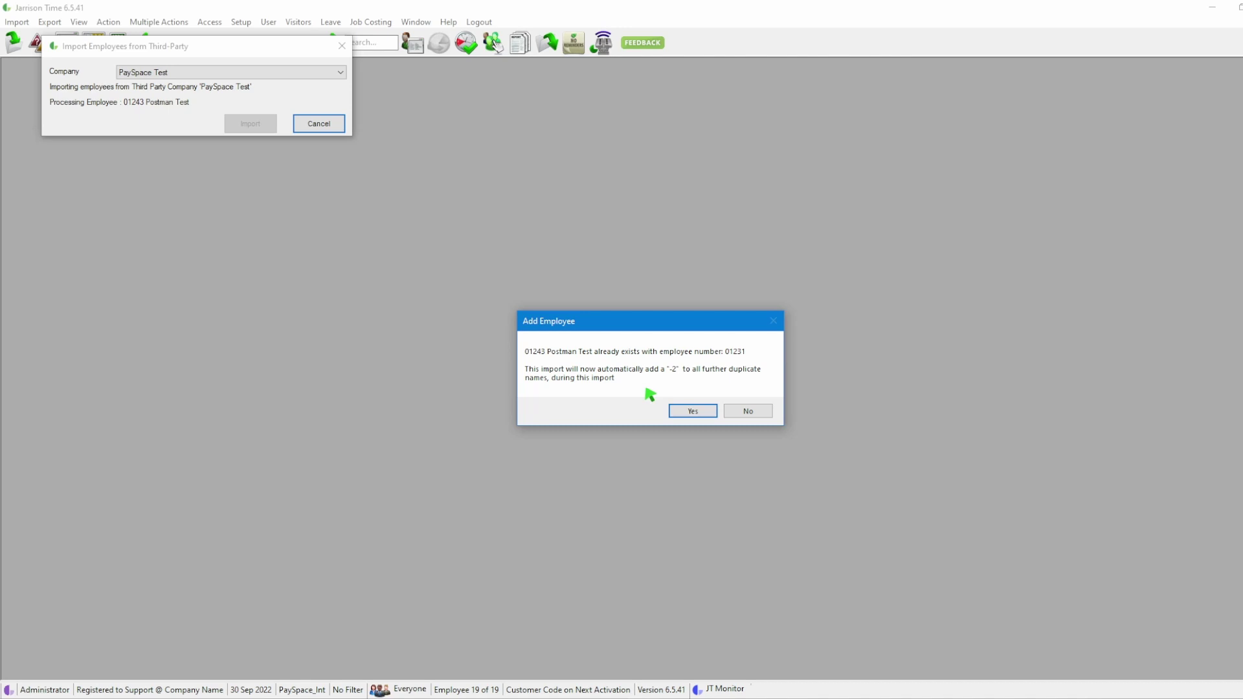
Accept the '-2' suffix for duplicate names and dismiss the 21-employee import summary
left_click(693, 412)
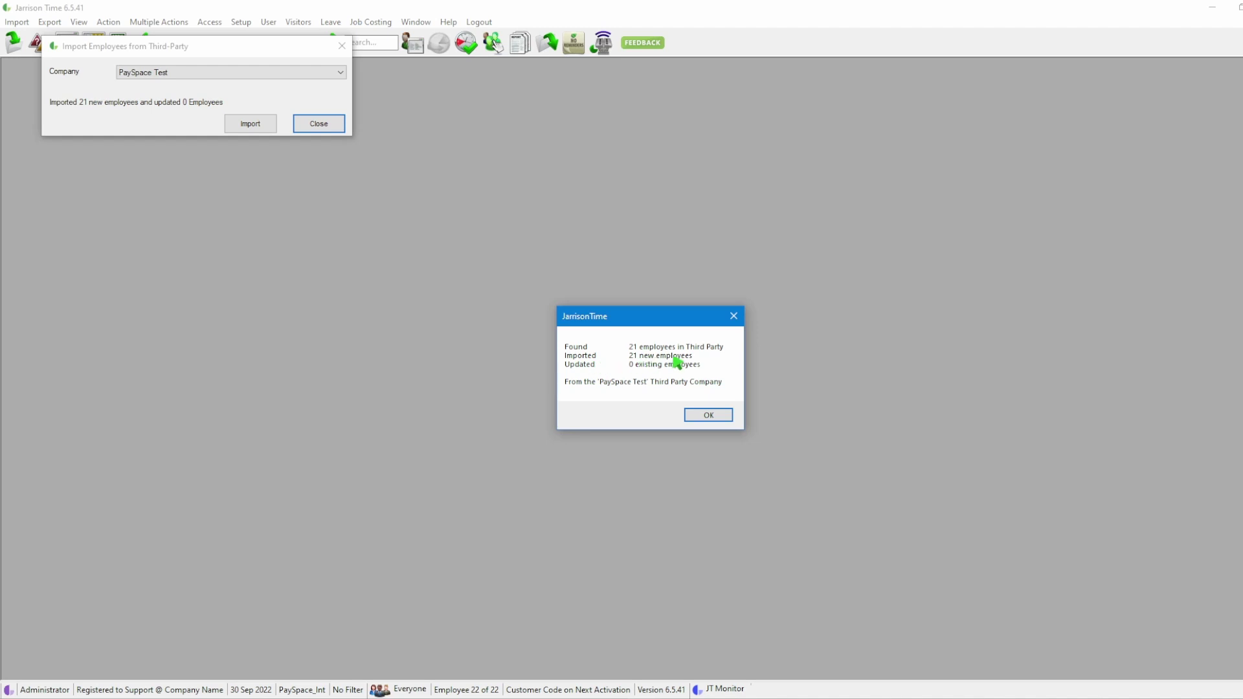
left_click(713, 417)
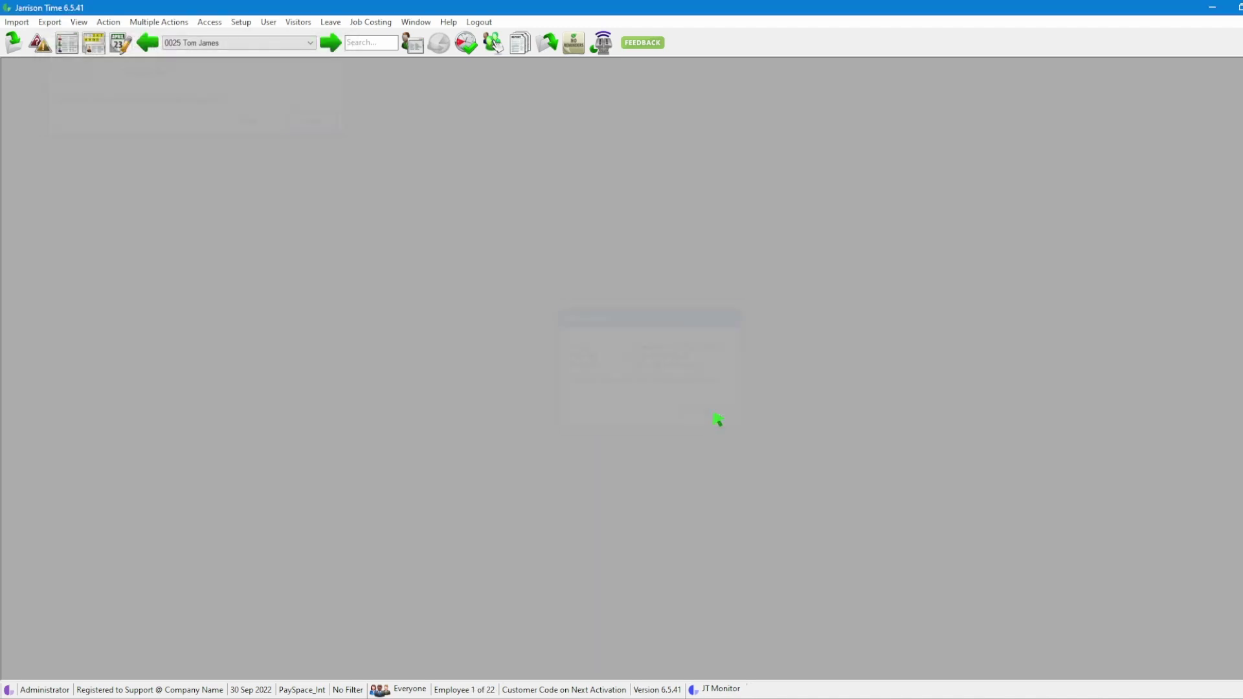
left_click(311, 45)
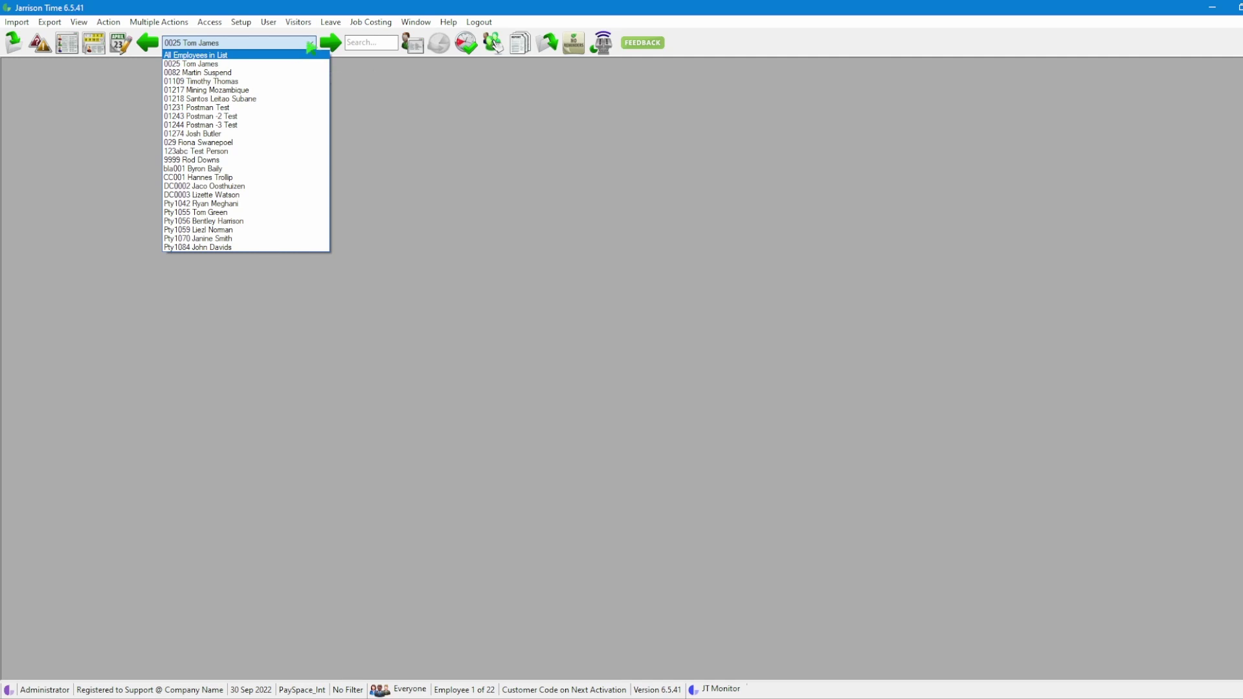
left_click(310, 43)
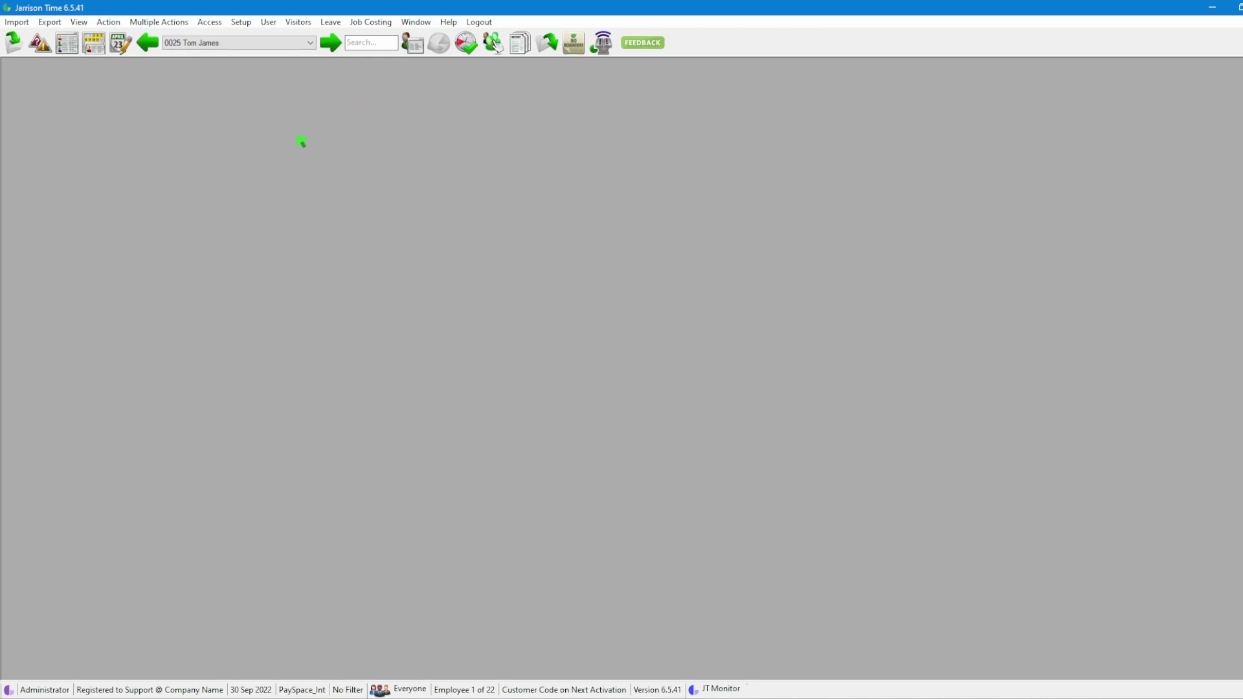
Reopen Setup > Third-Party Import and move the window to the right
left_click(240, 22)
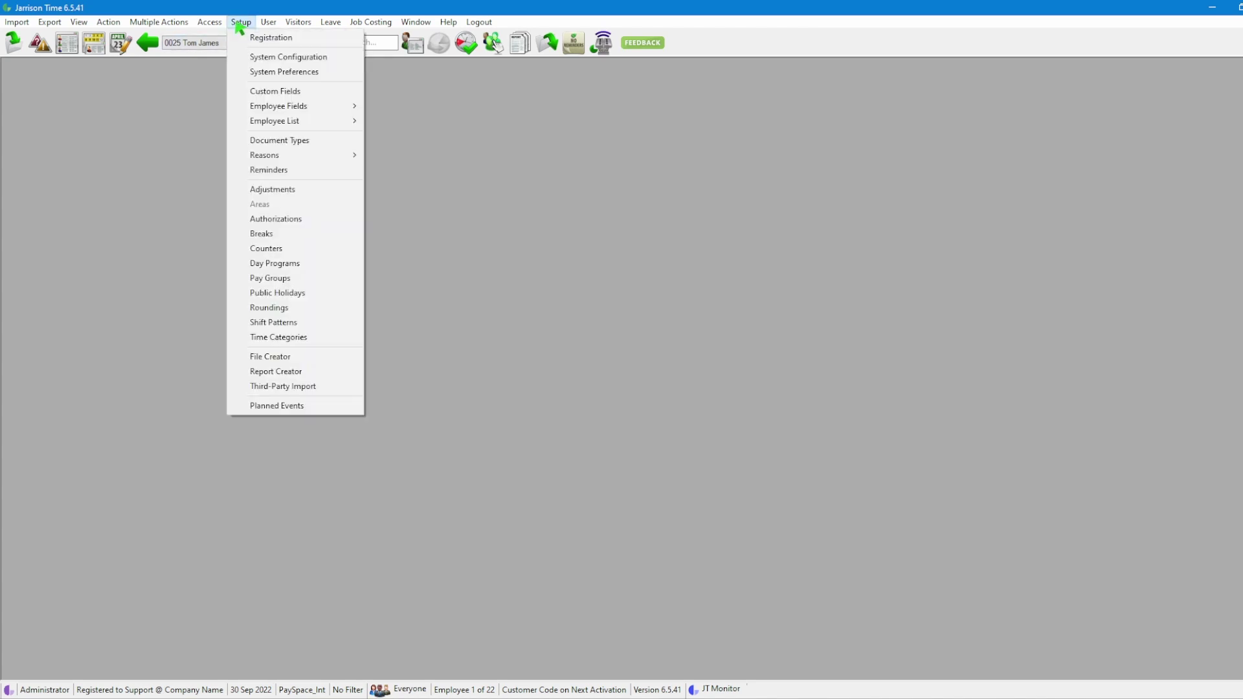
left_click(322, 392)
left_click_drag(376, 125, 471, 112)
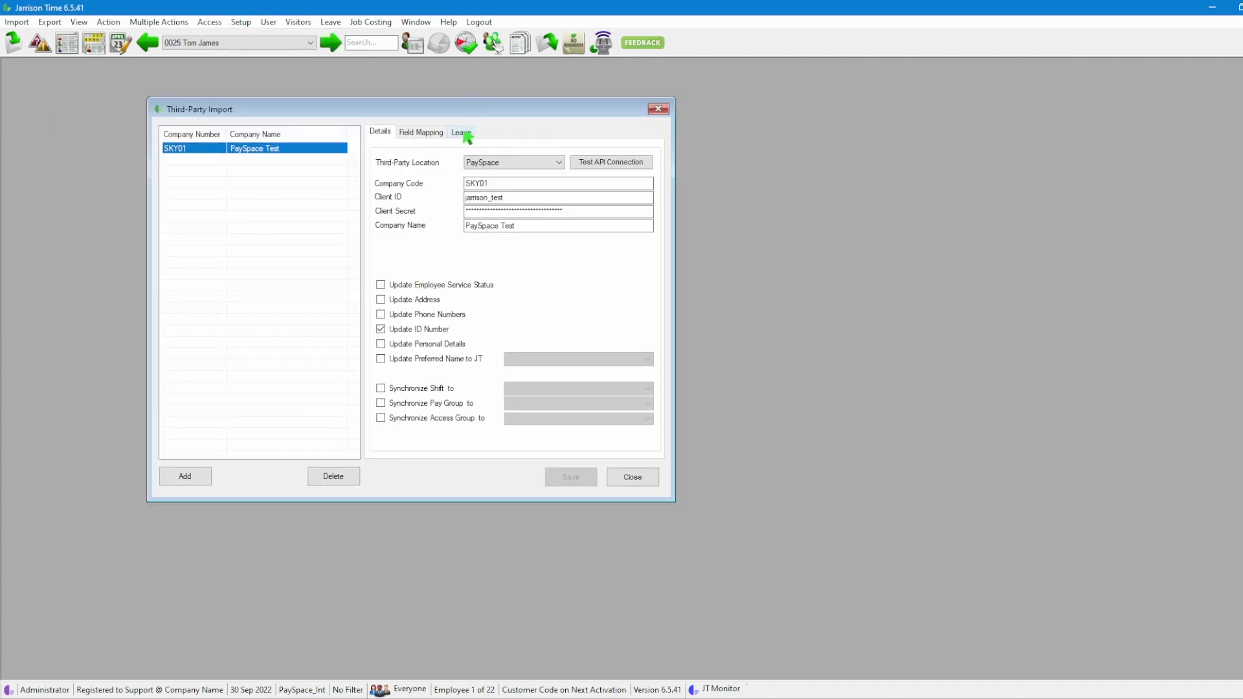
On the Leave tab, enable leave import, set Days to go back to 100, and save
left_click(462, 133)
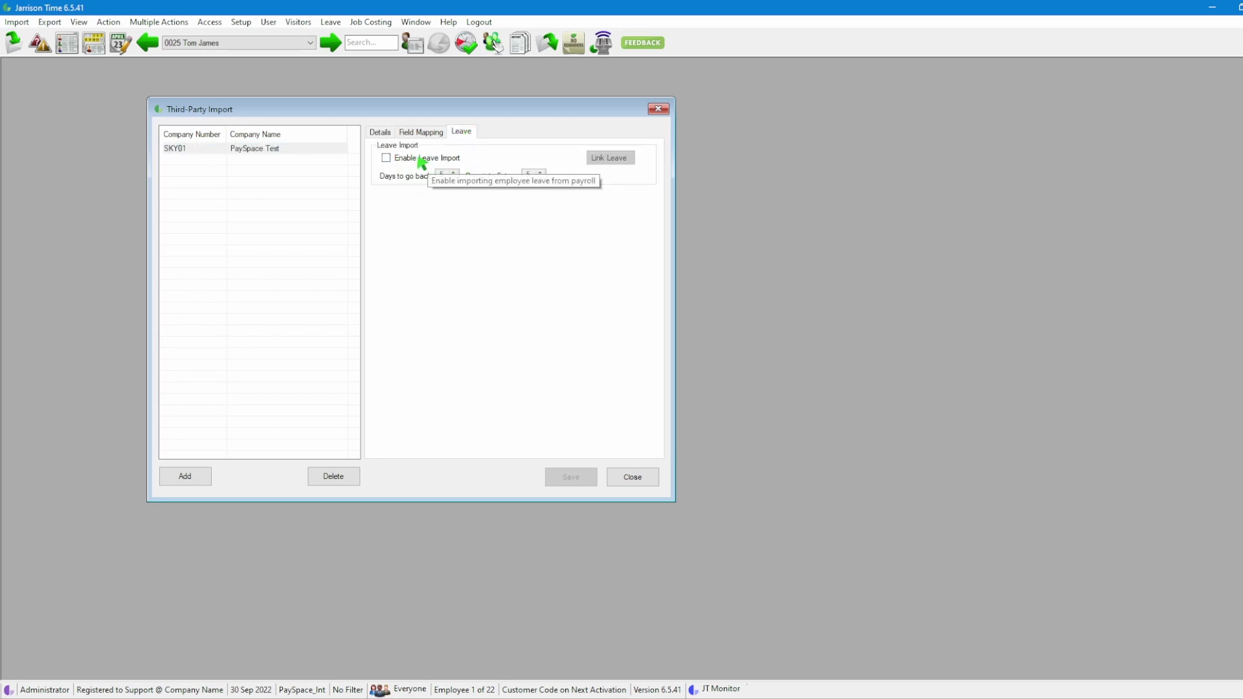
left_click(388, 158)
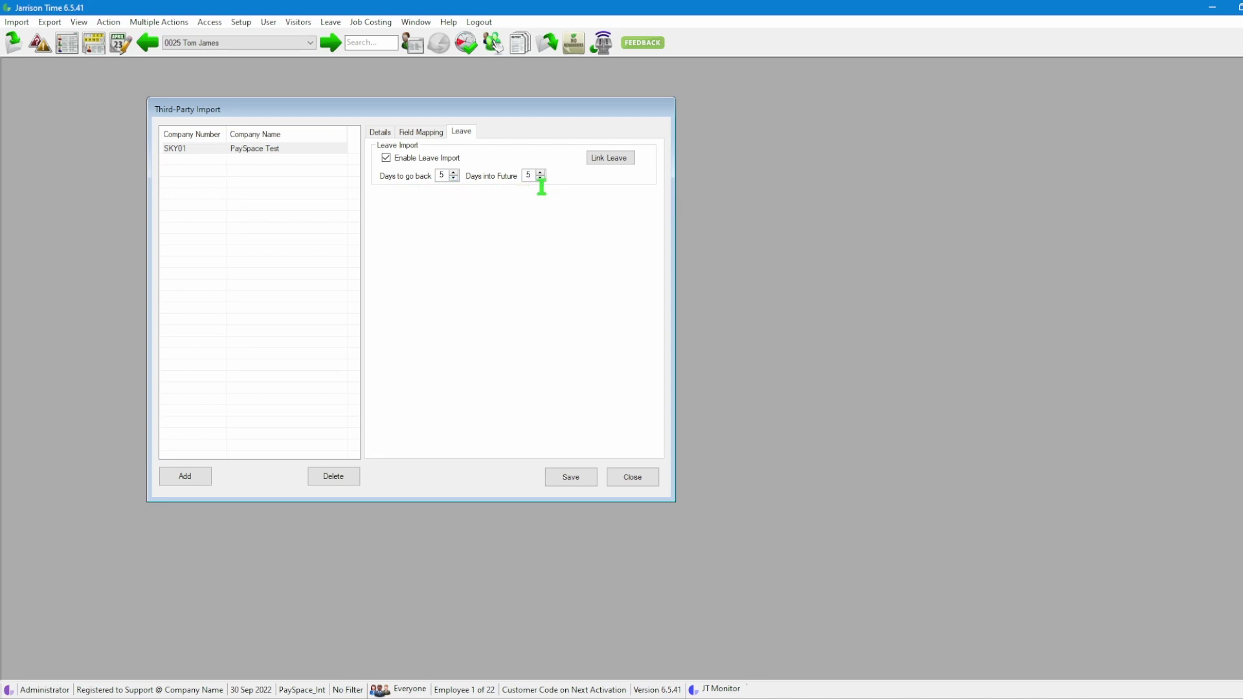
double_click(445, 175)
type("100")
left_click(580, 479)
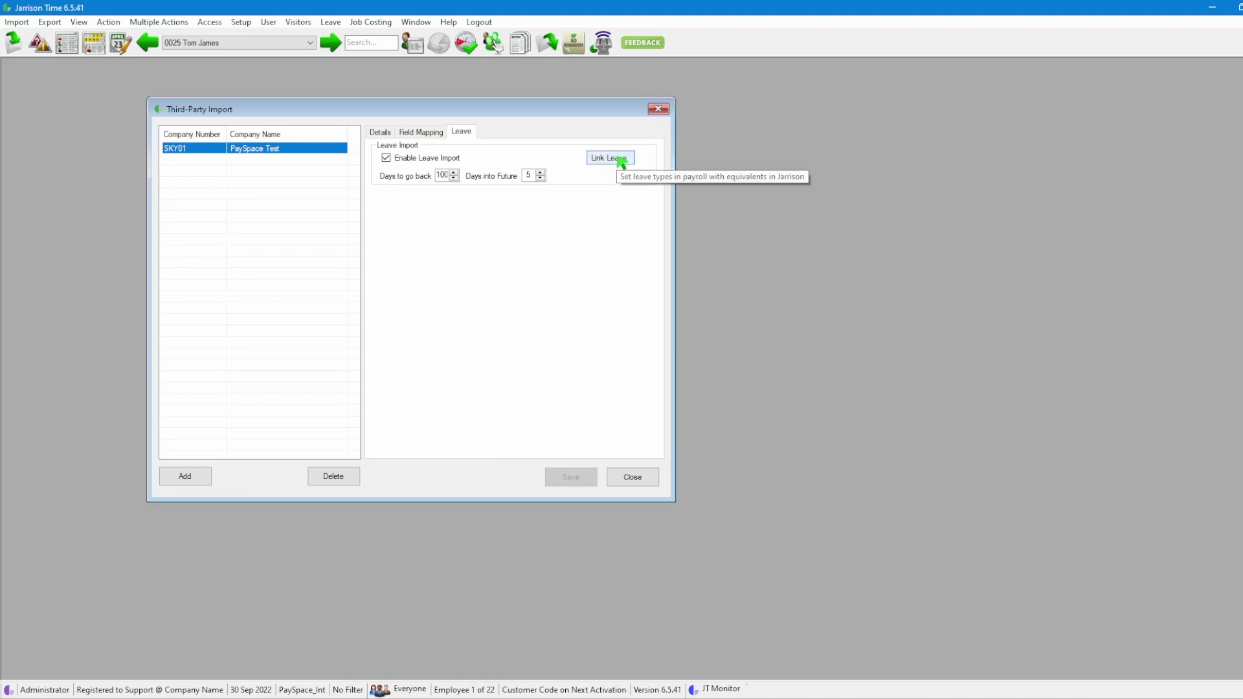
List the 21 PaySpace Test leave types for linking, enlarging the dialog and widening the Name column
left_click(623, 161)
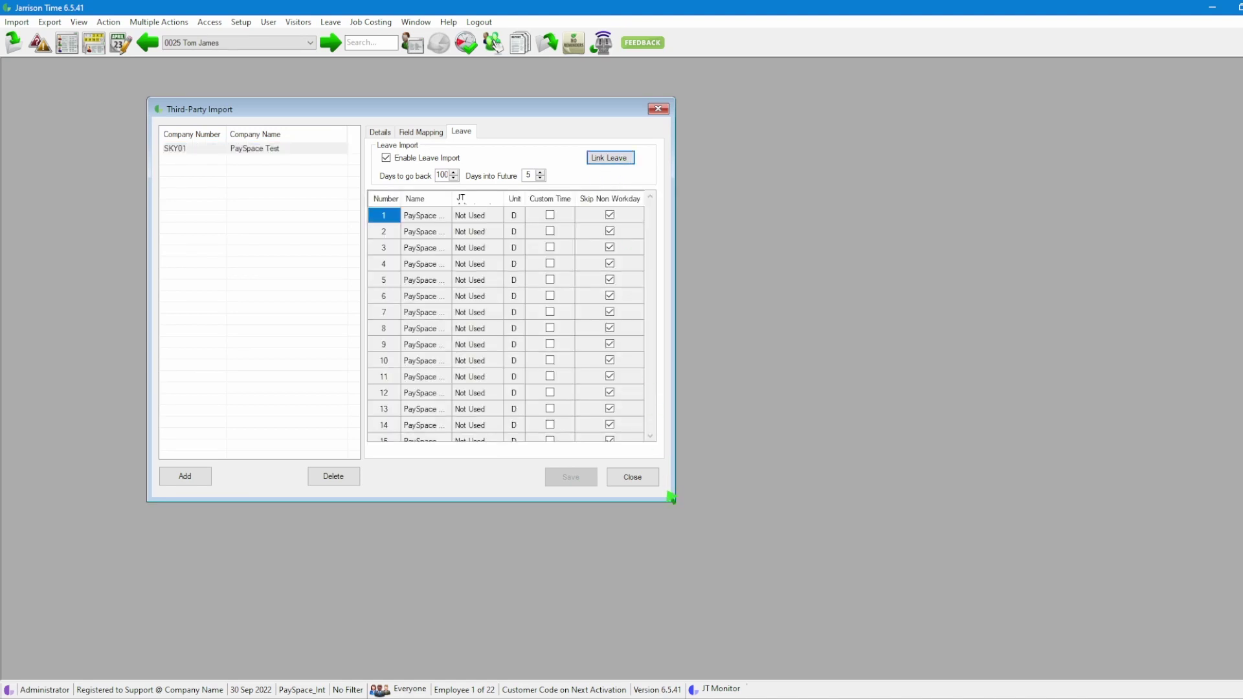
left_click_drag(678, 510, 807, 637)
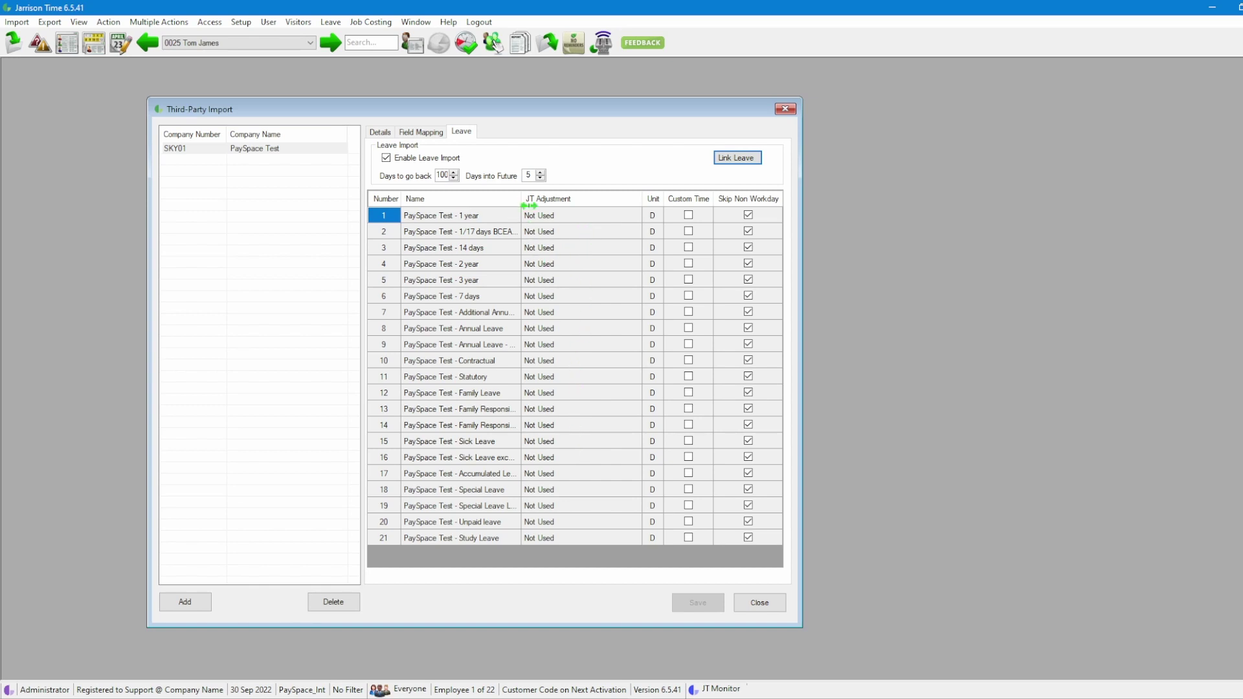
left_click_drag(525, 204, 544, 206)
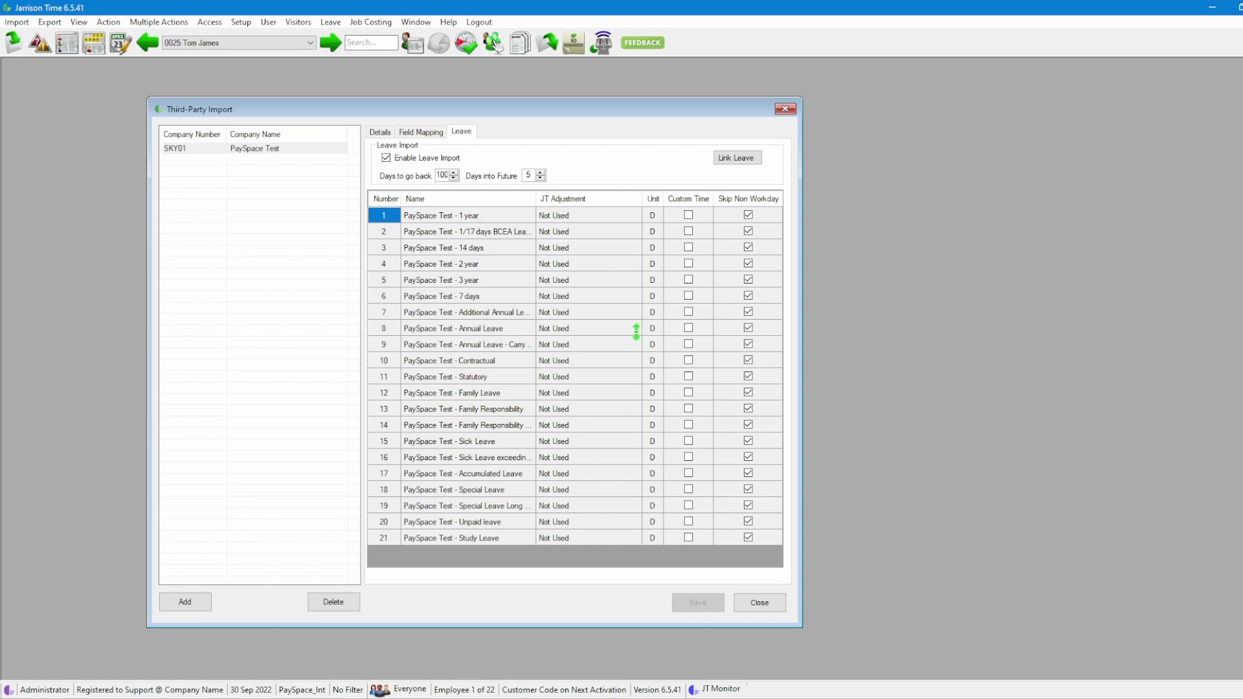
Link PaySpace Annual Leave to Annual and Family Responsibility to Family Responsibility
left_click(578, 329)
left_click(636, 329)
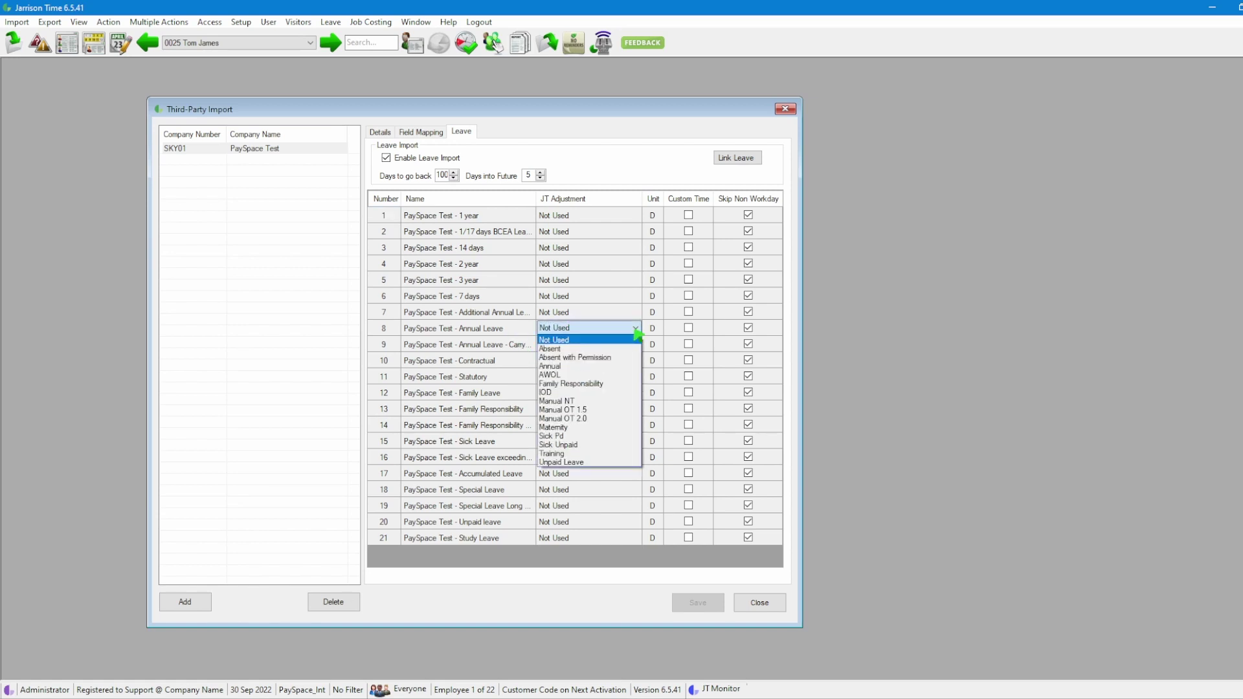
left_click(614, 373)
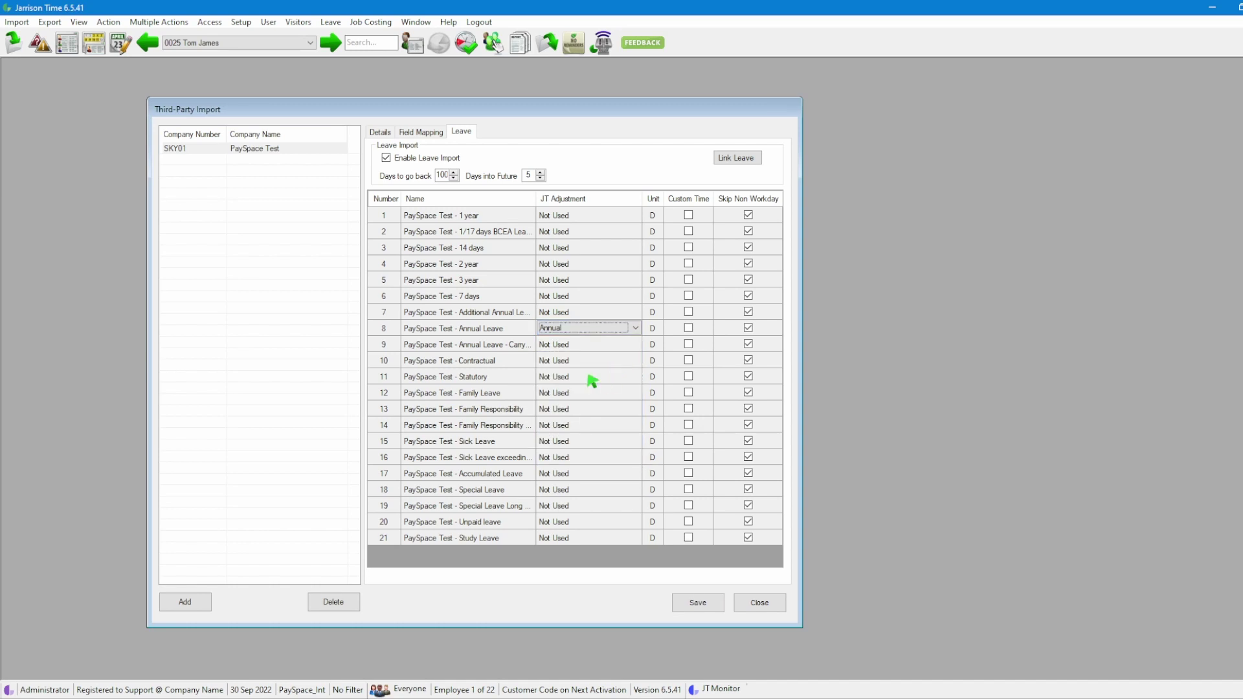
left_click(578, 409)
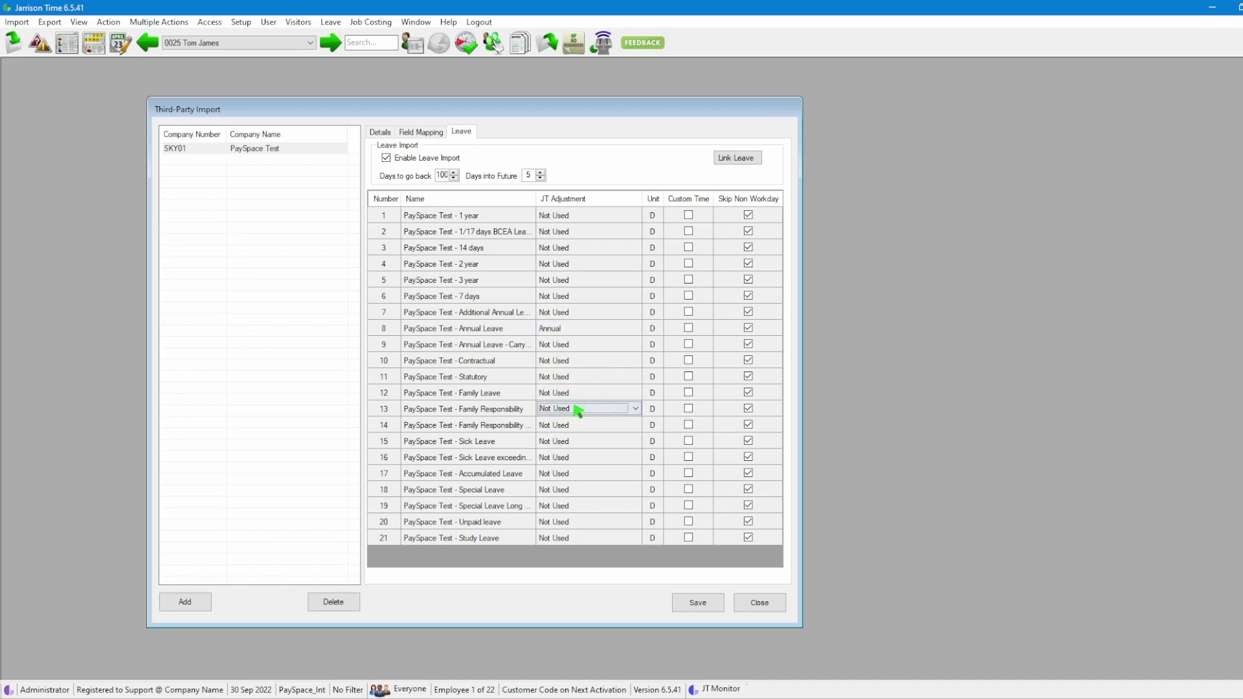
left_click(635, 409)
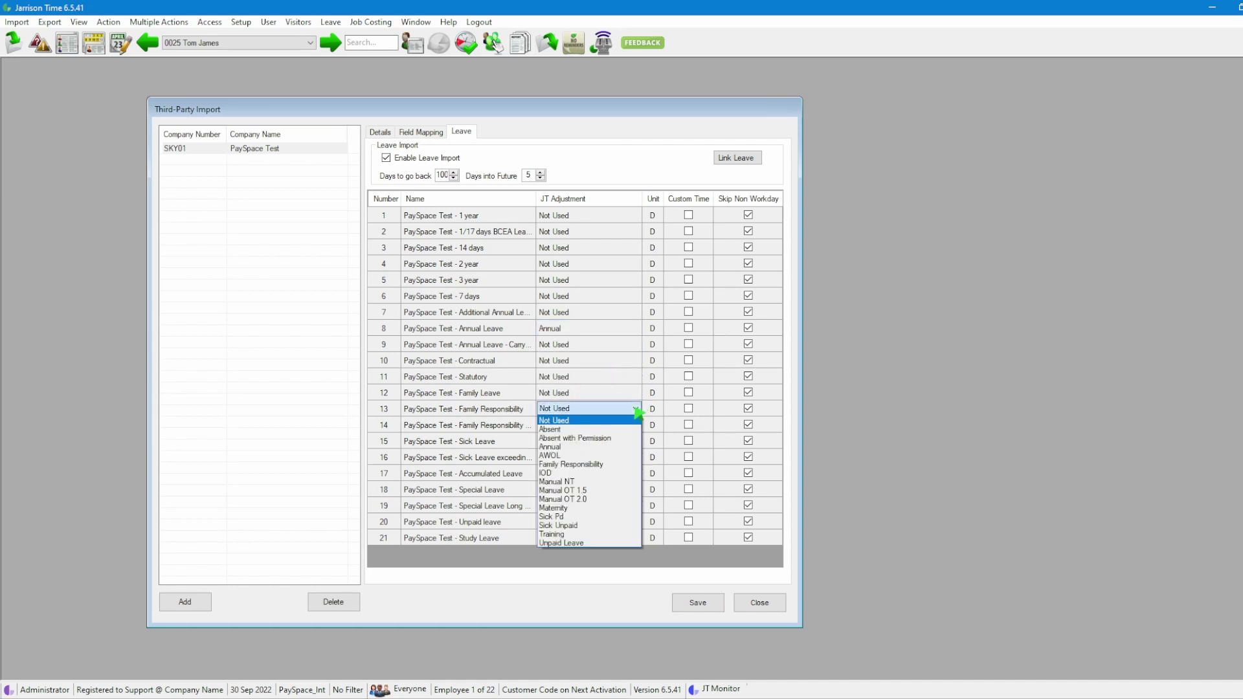
left_click(612, 465)
Link Sick Leave to Sick Pd and Unpaid leave to Unpaid Leave, then save and close
left_click(591, 443)
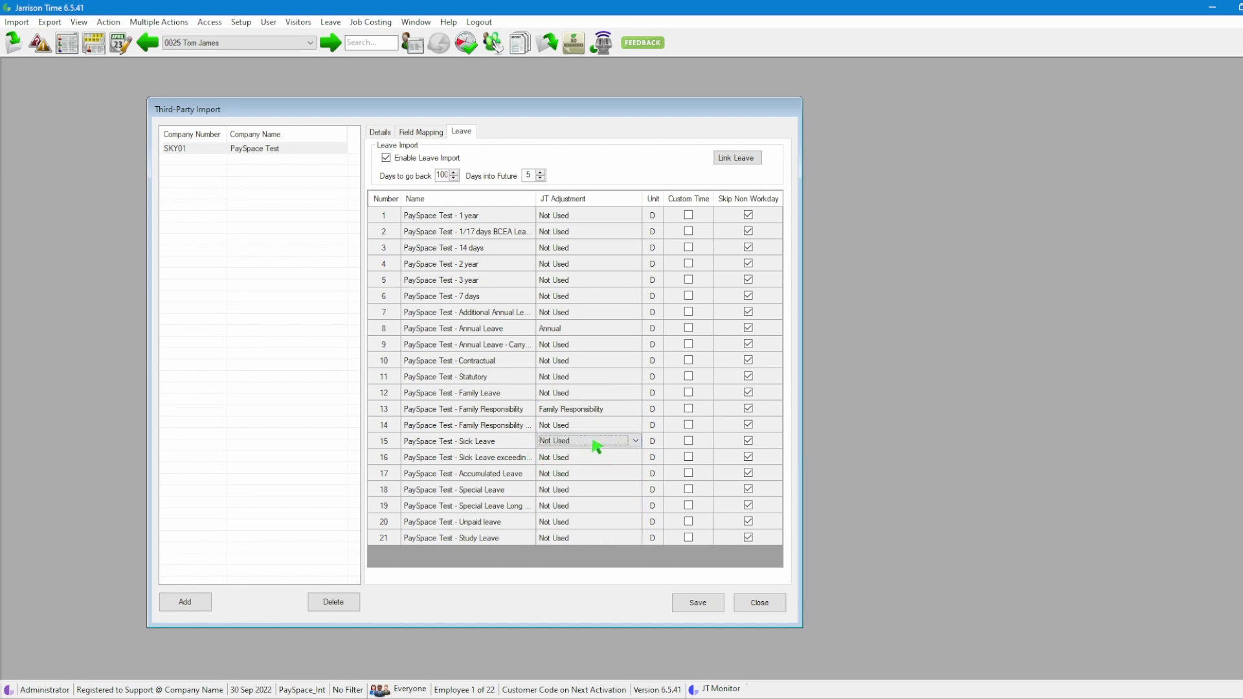
left_click(636, 442)
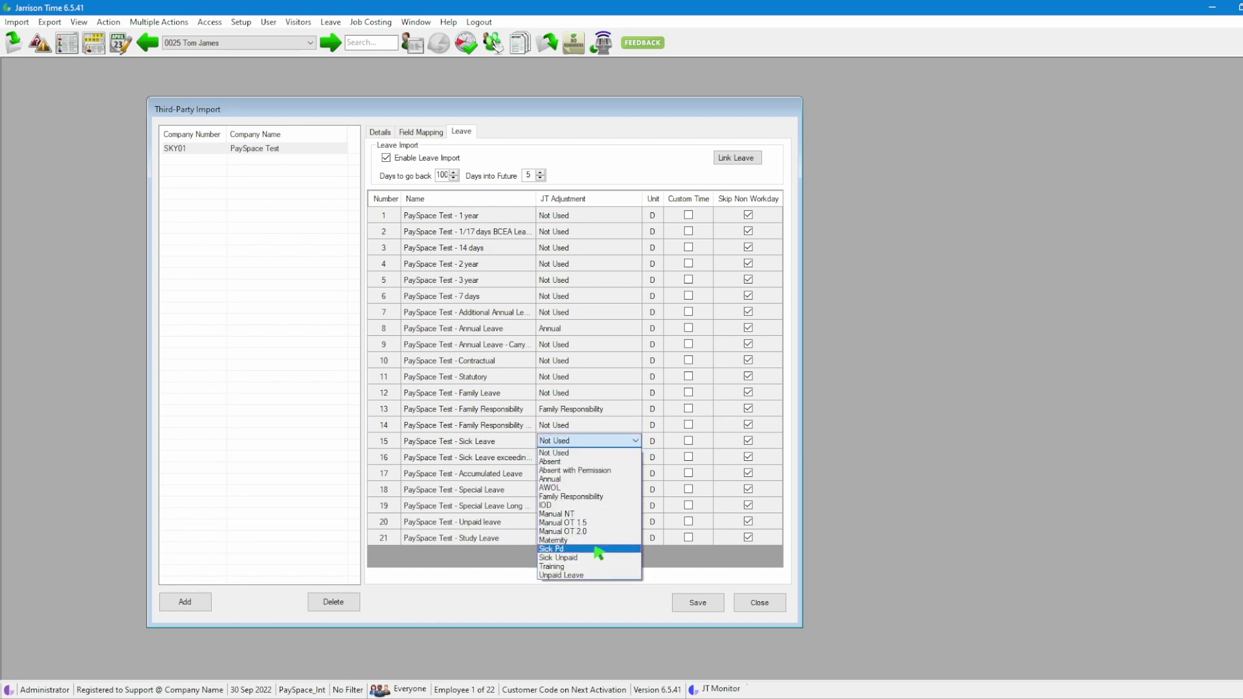
left_click(596, 554)
left_click(518, 525)
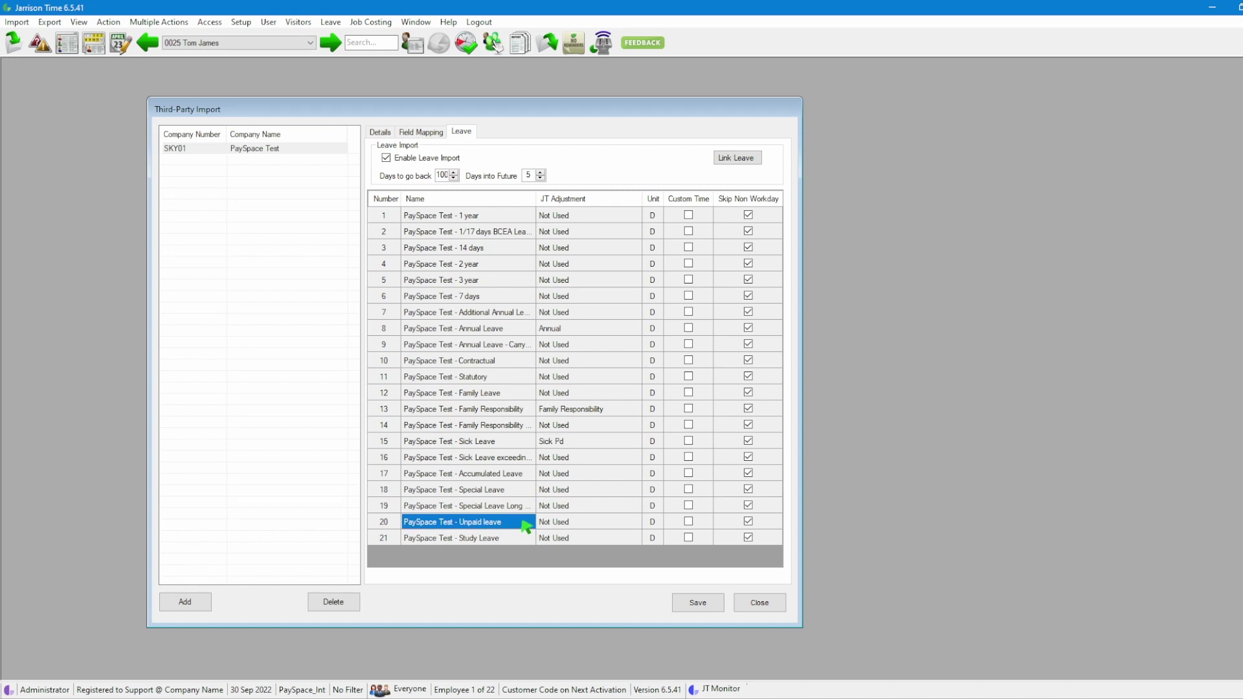
left_click(632, 522)
left_click(633, 522)
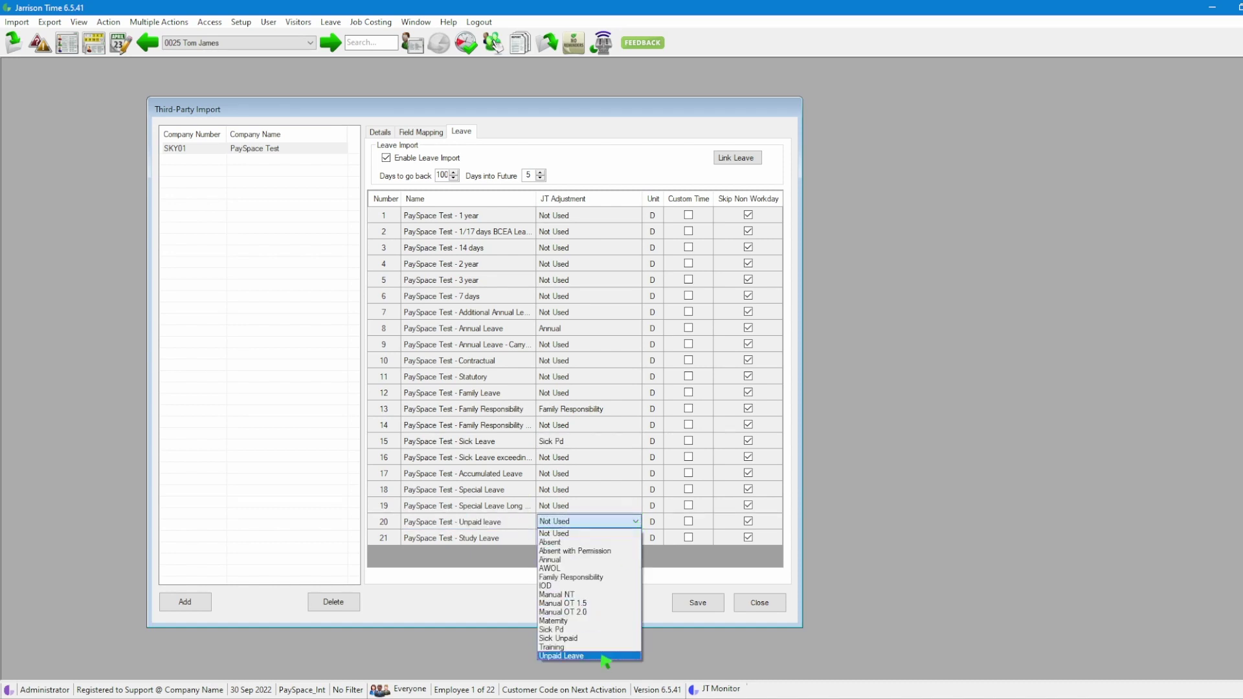
left_click(590, 654)
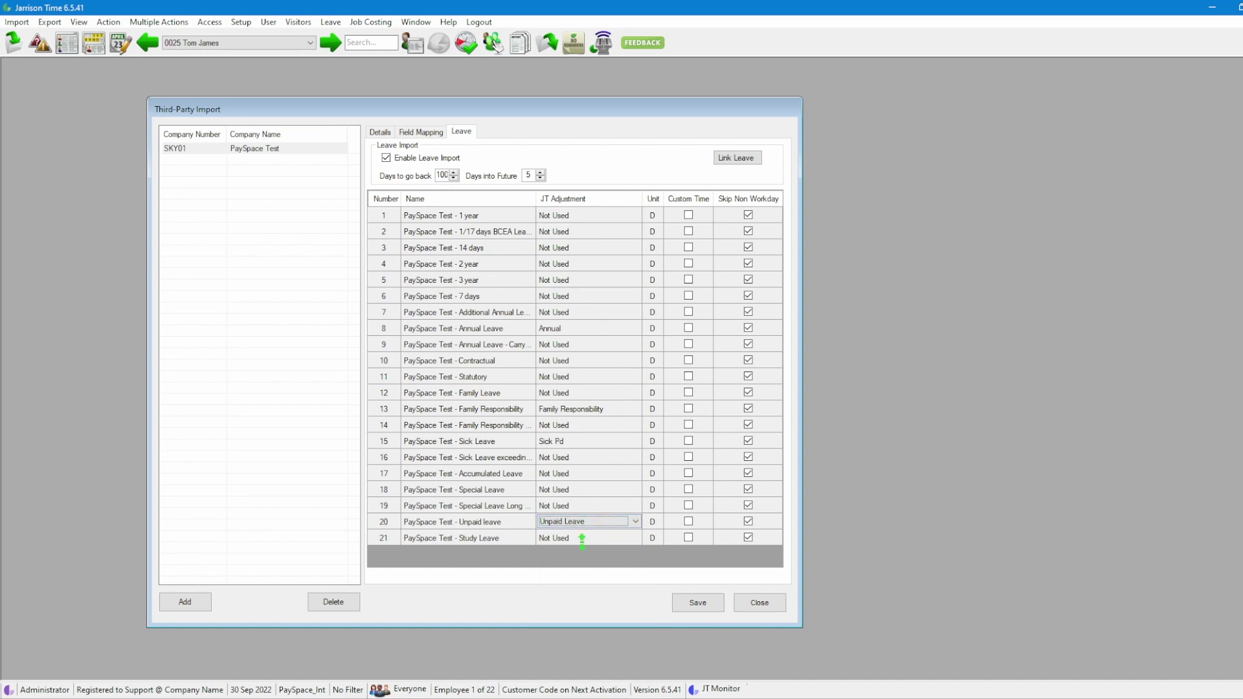
left_click(698, 603)
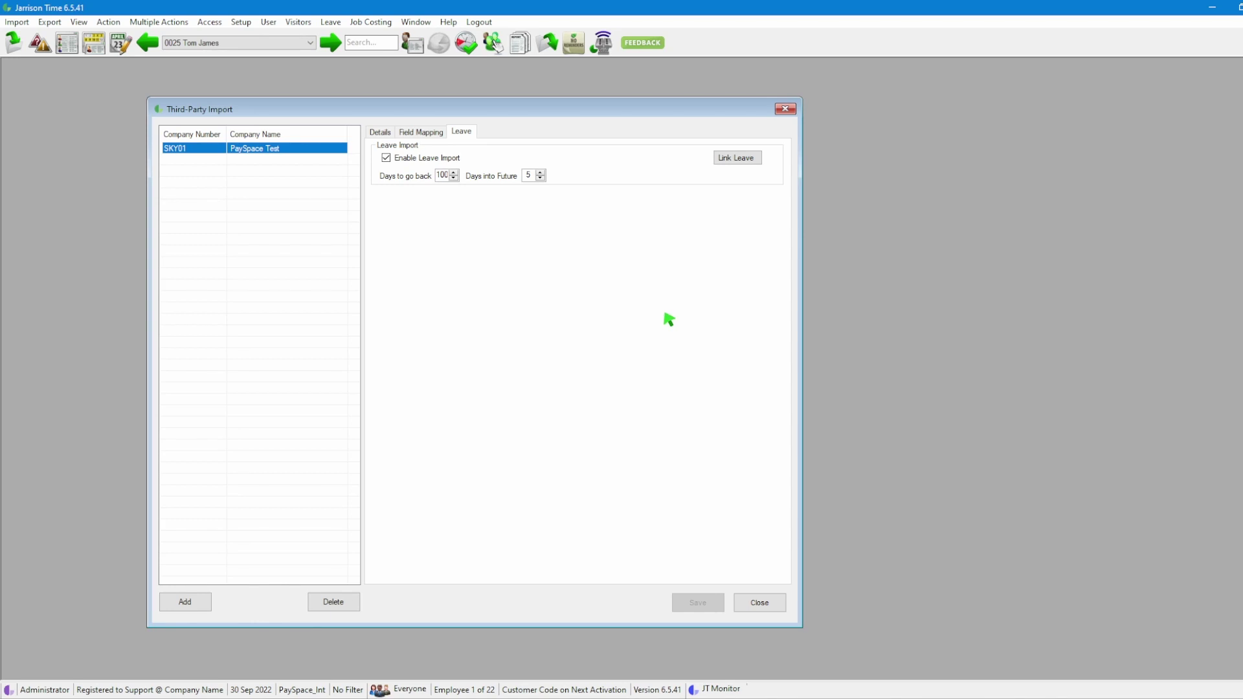
left_click(777, 605)
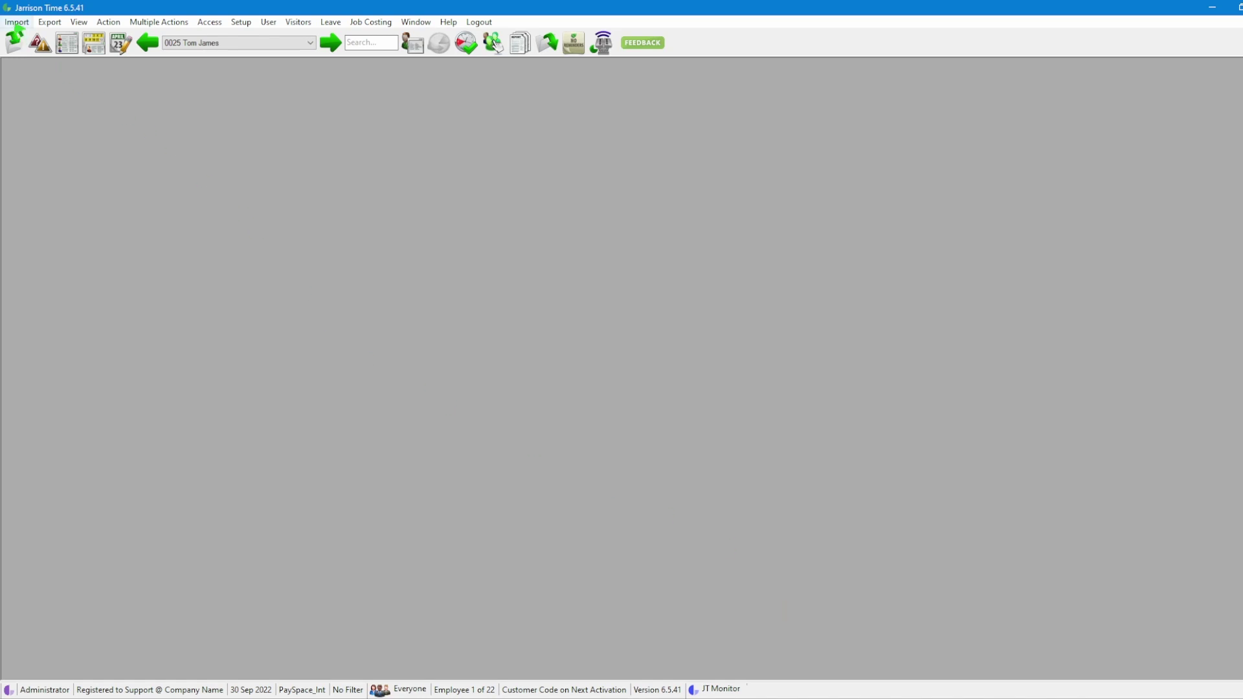
Open Import > Employee Leave from Third-Party for PaySpace Test
left_click(17, 23)
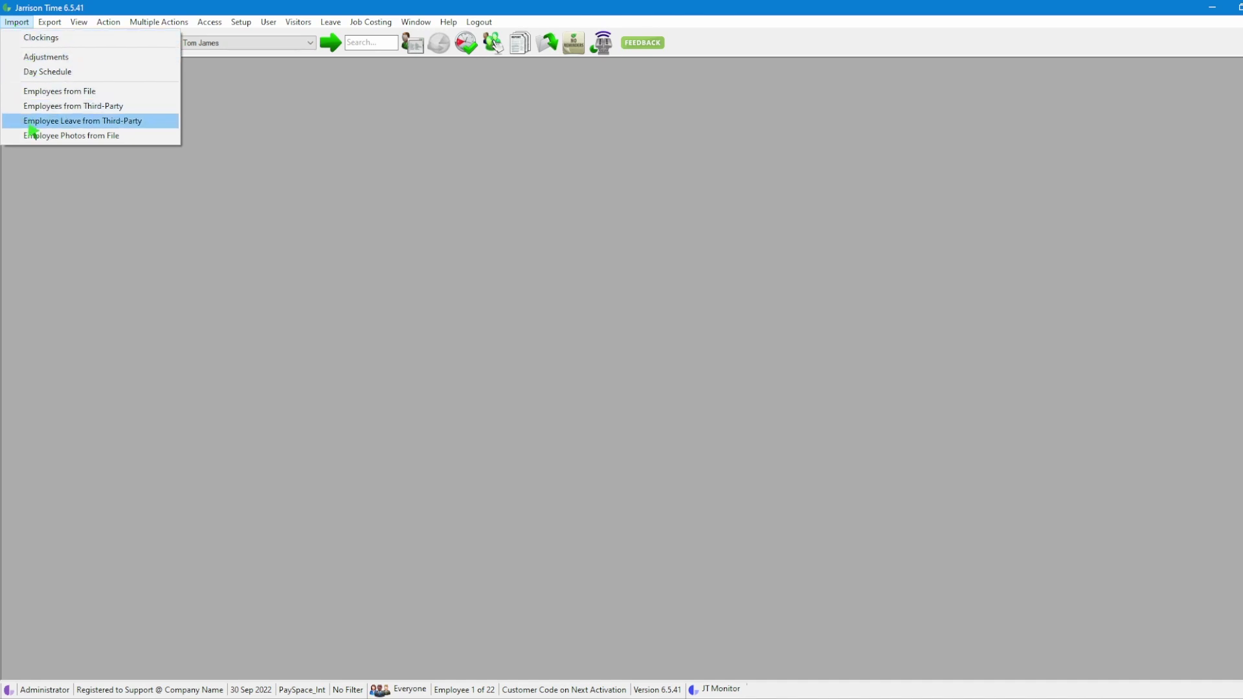
left_click(132, 126)
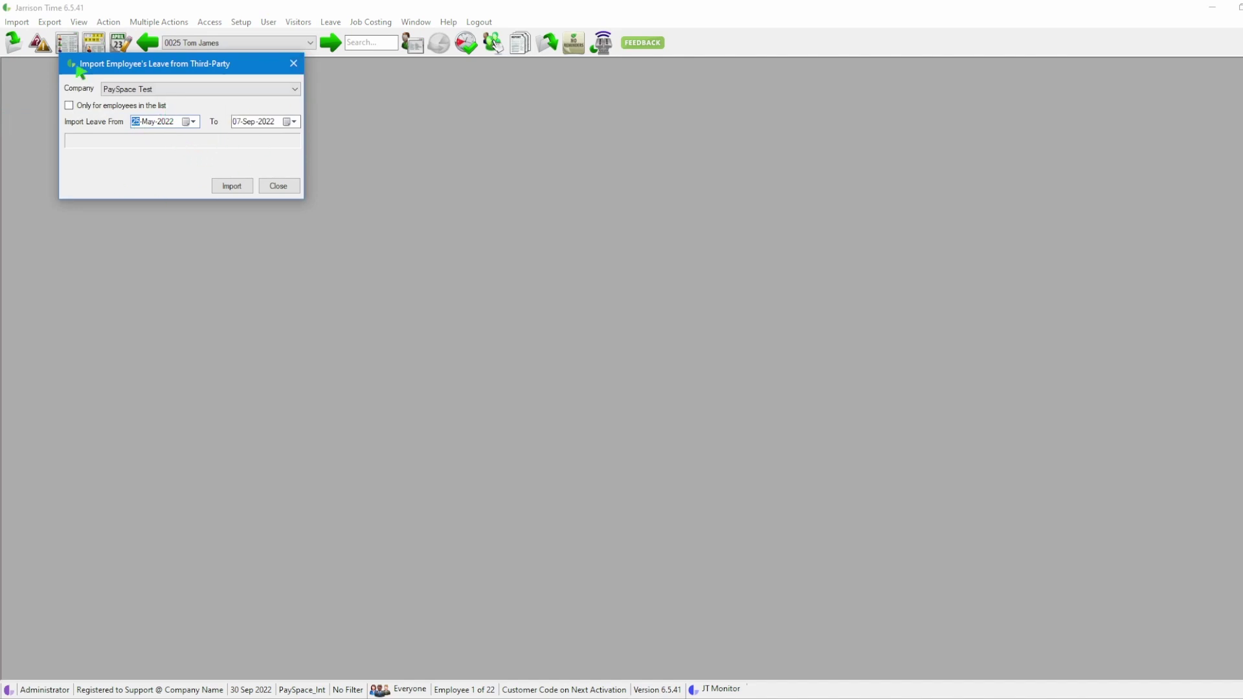
Import leave from PaySpace Test for 25 May–7 Sep 2022, getting 5 adjustments, then close
left_click(296, 90)
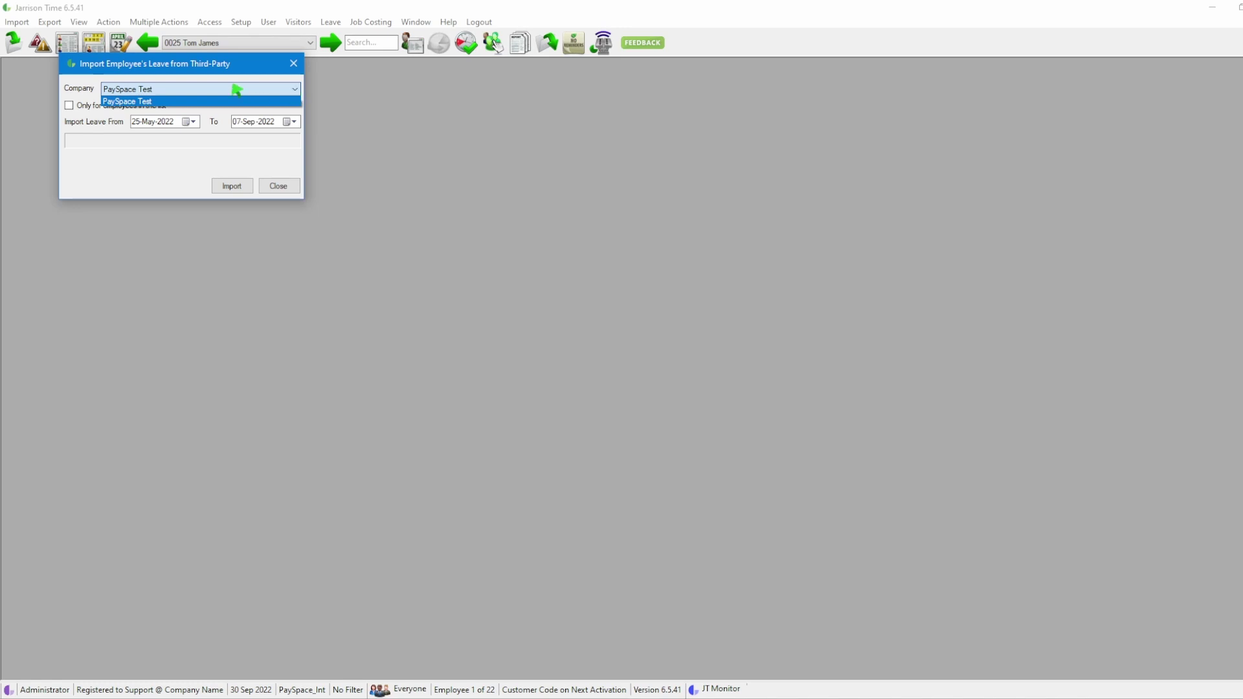
left_click(250, 98)
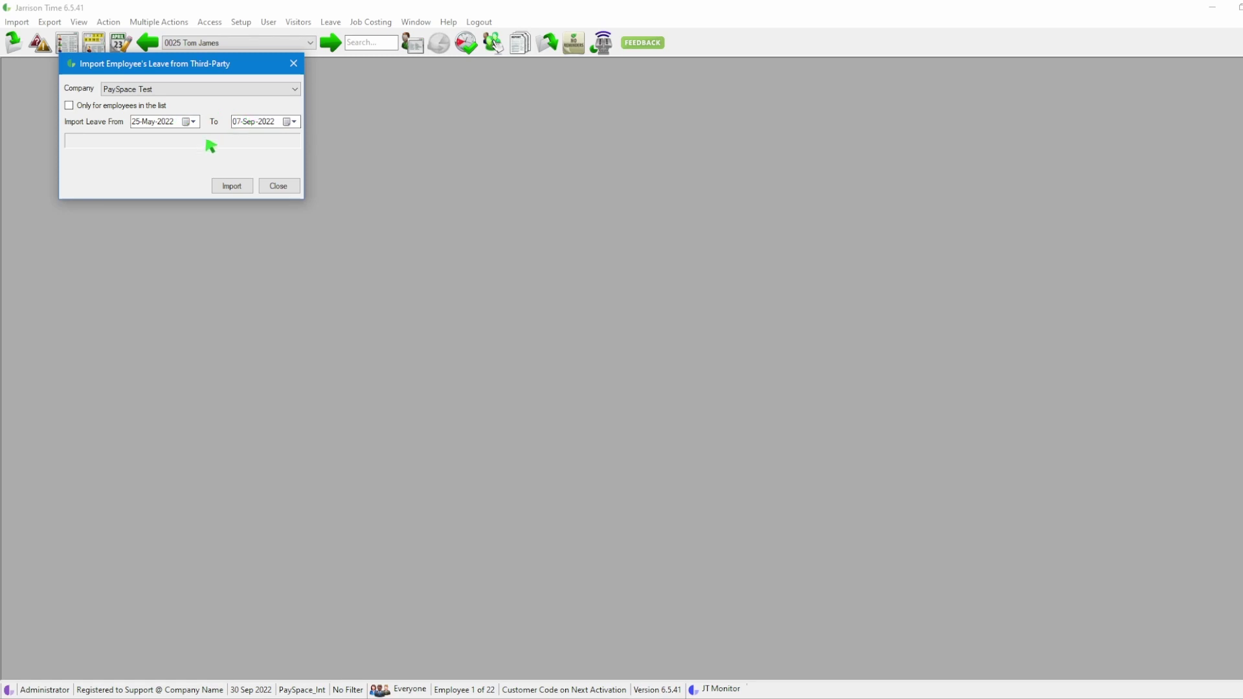
left_click(233, 187)
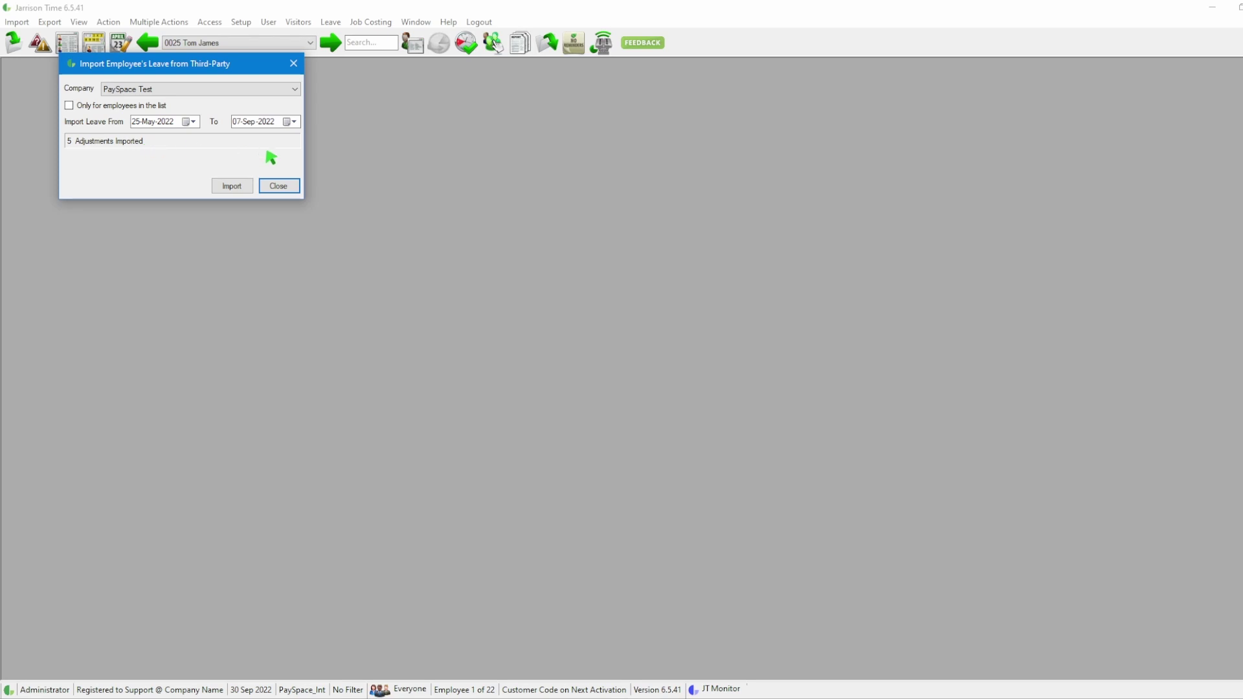
left_click(288, 187)
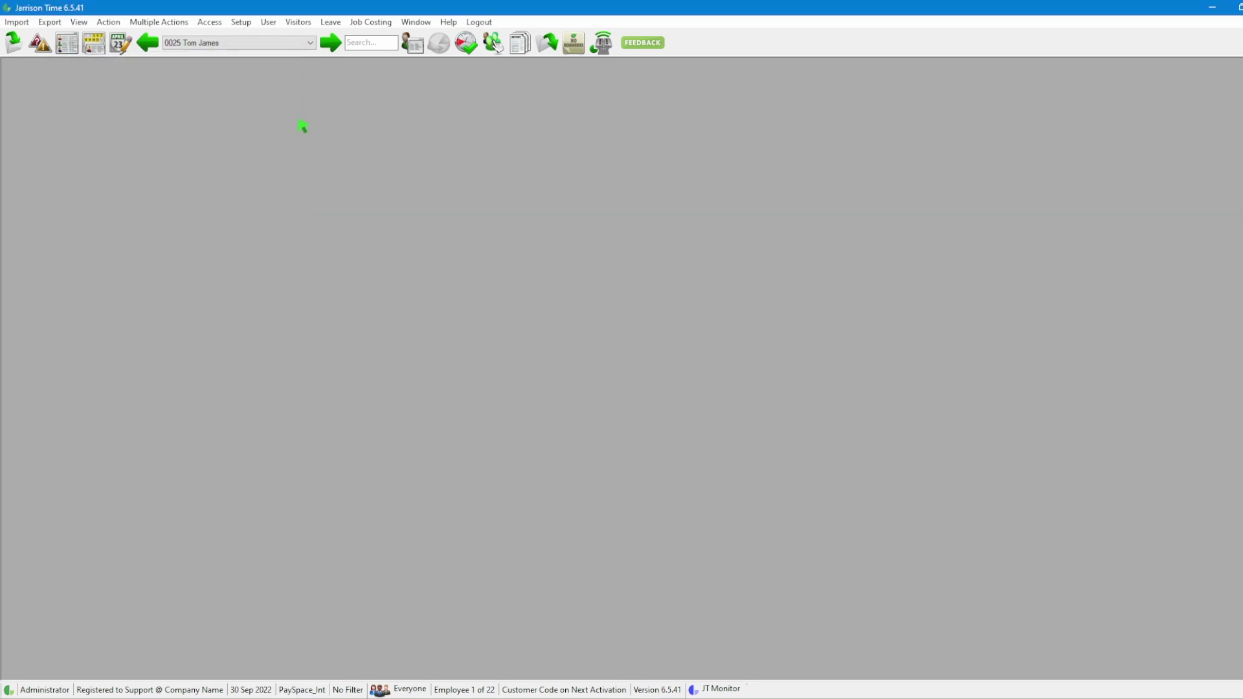
left_click(314, 44)
left_click(381, 47)
type("gree")
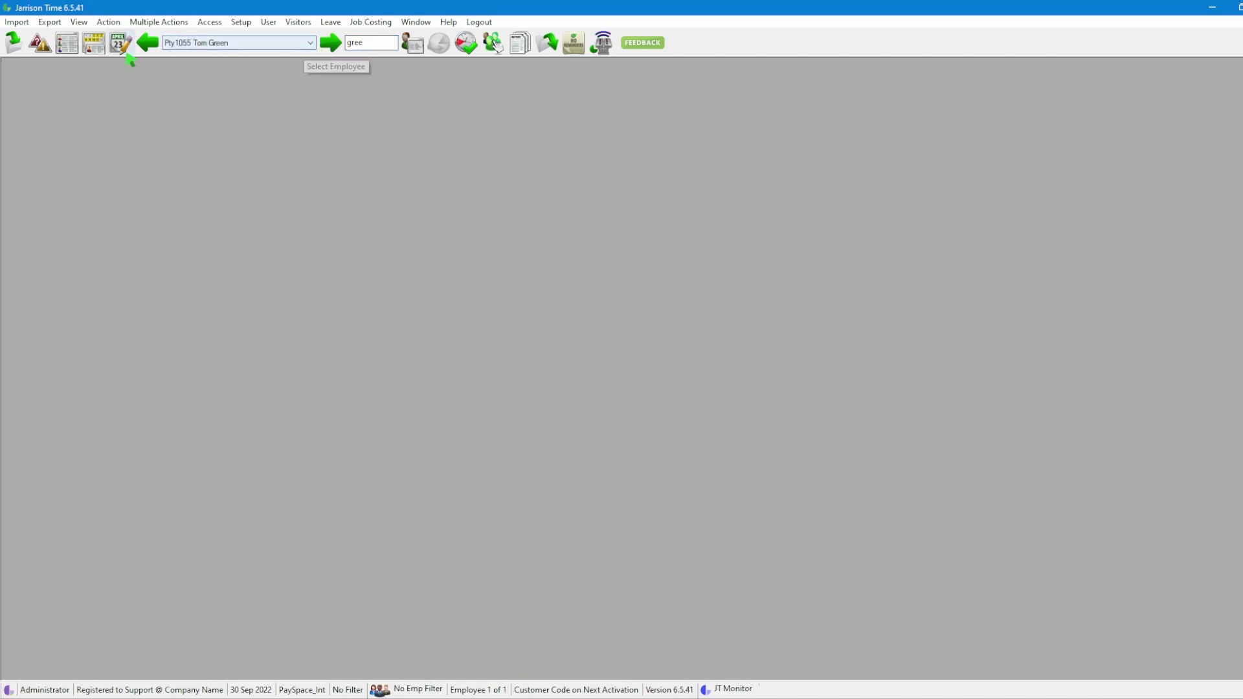
left_click(94, 46)
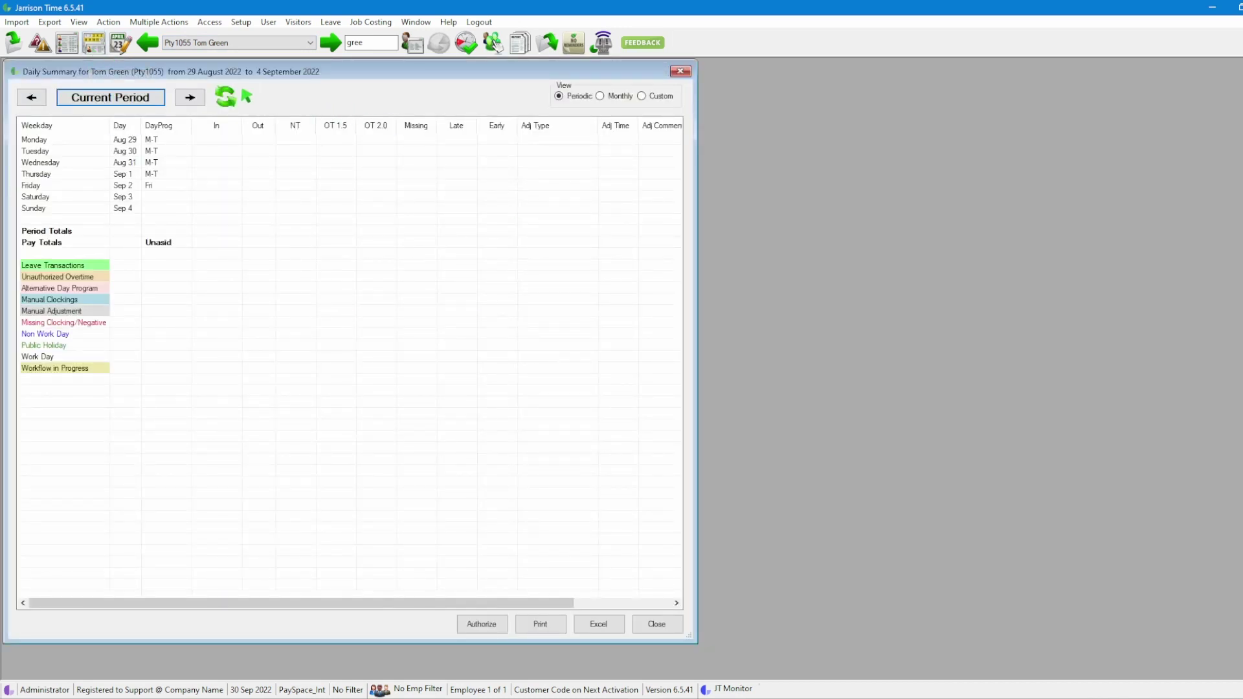
Show week 22 (30 May–5 June 2022) and open Wednesday 1 June's Sick Pd details
left_click(144, 98)
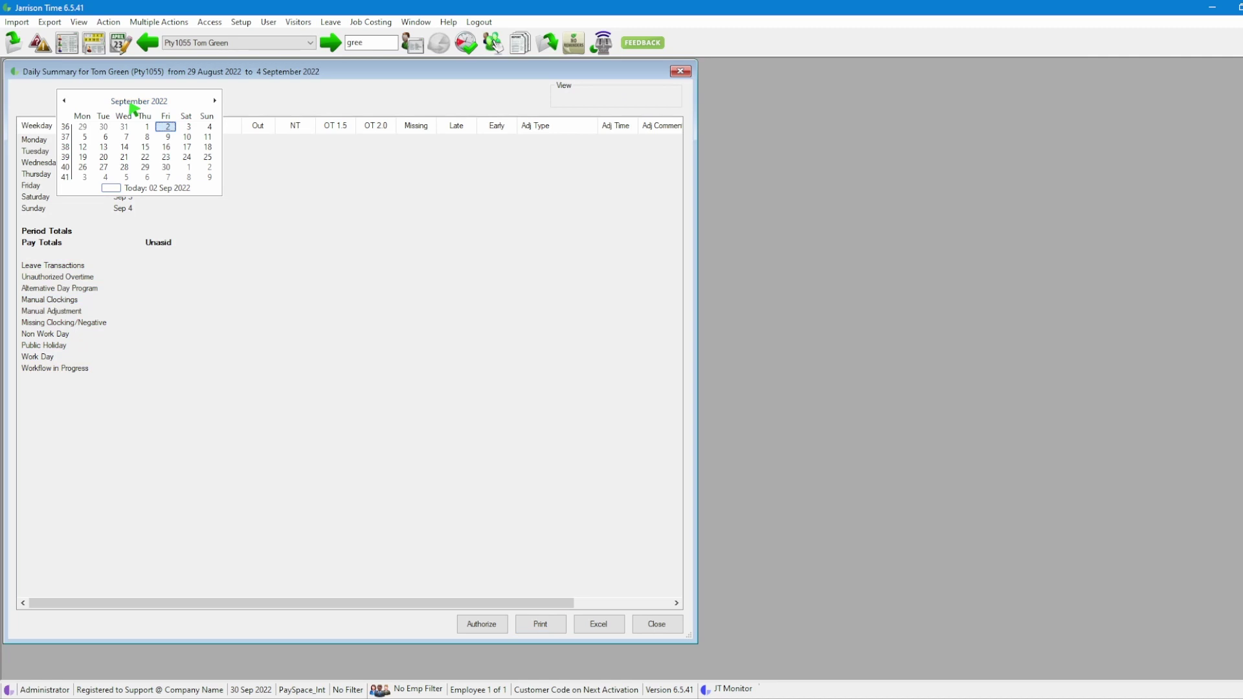
left_click(136, 103)
left_click(138, 148)
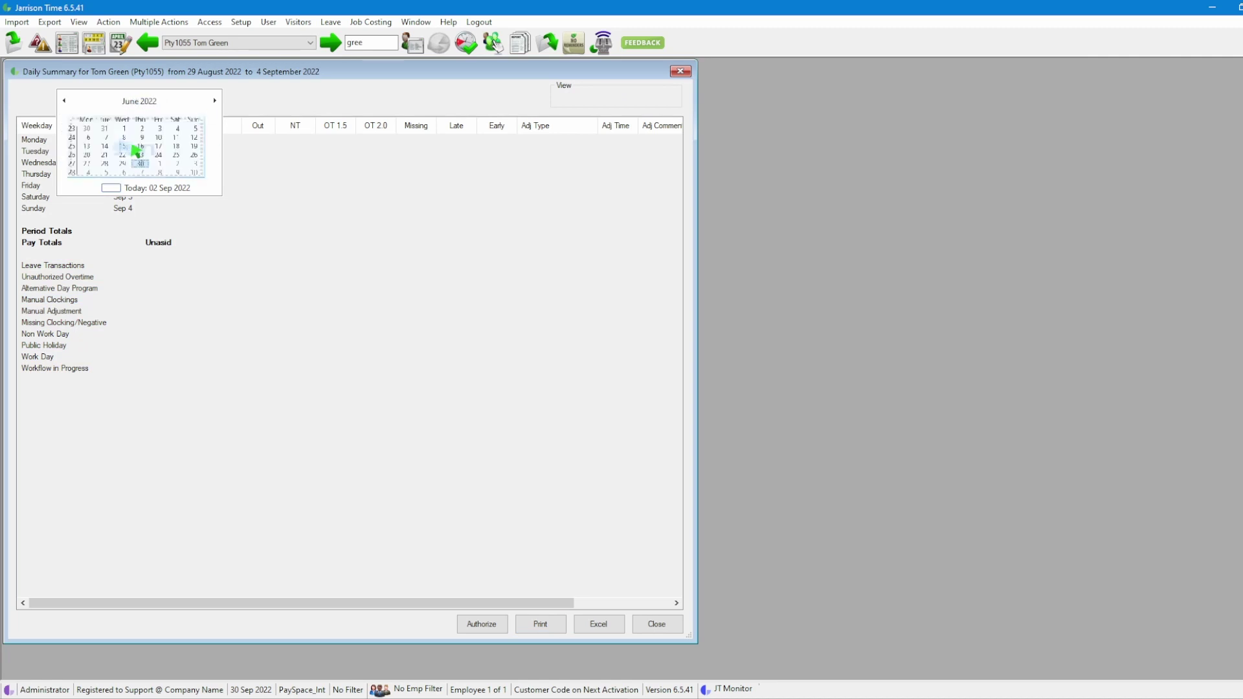
left_click(133, 131)
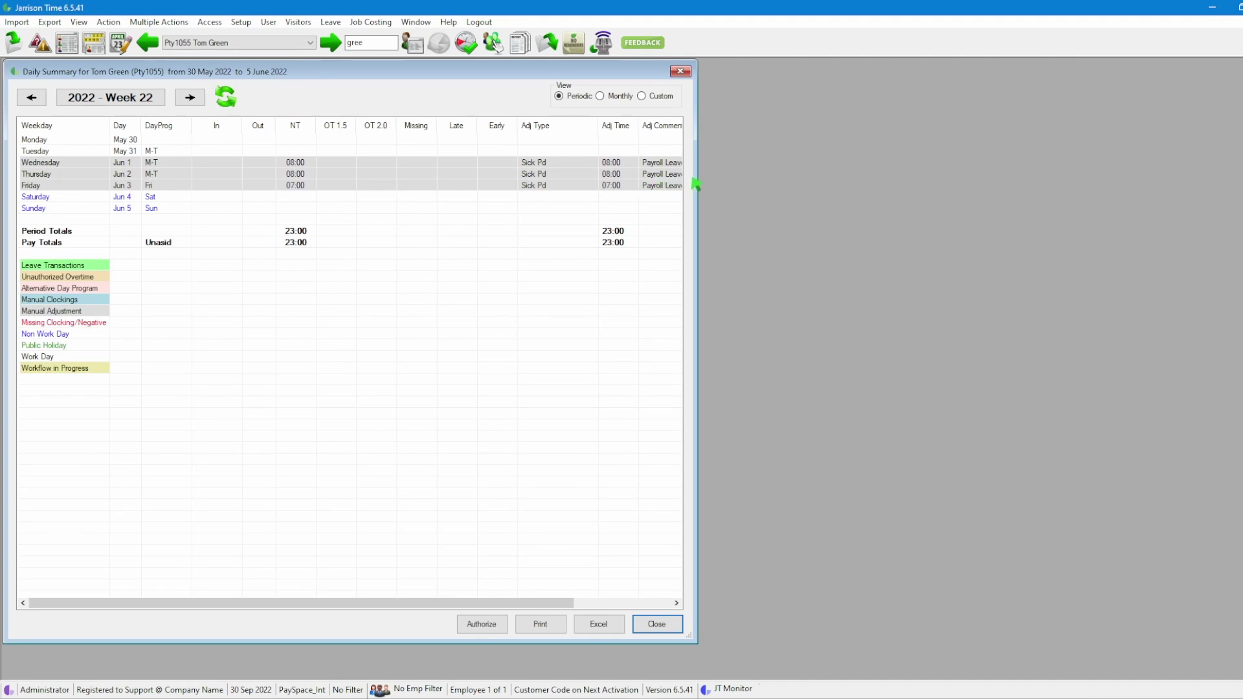
left_click_drag(708, 187, 859, 189)
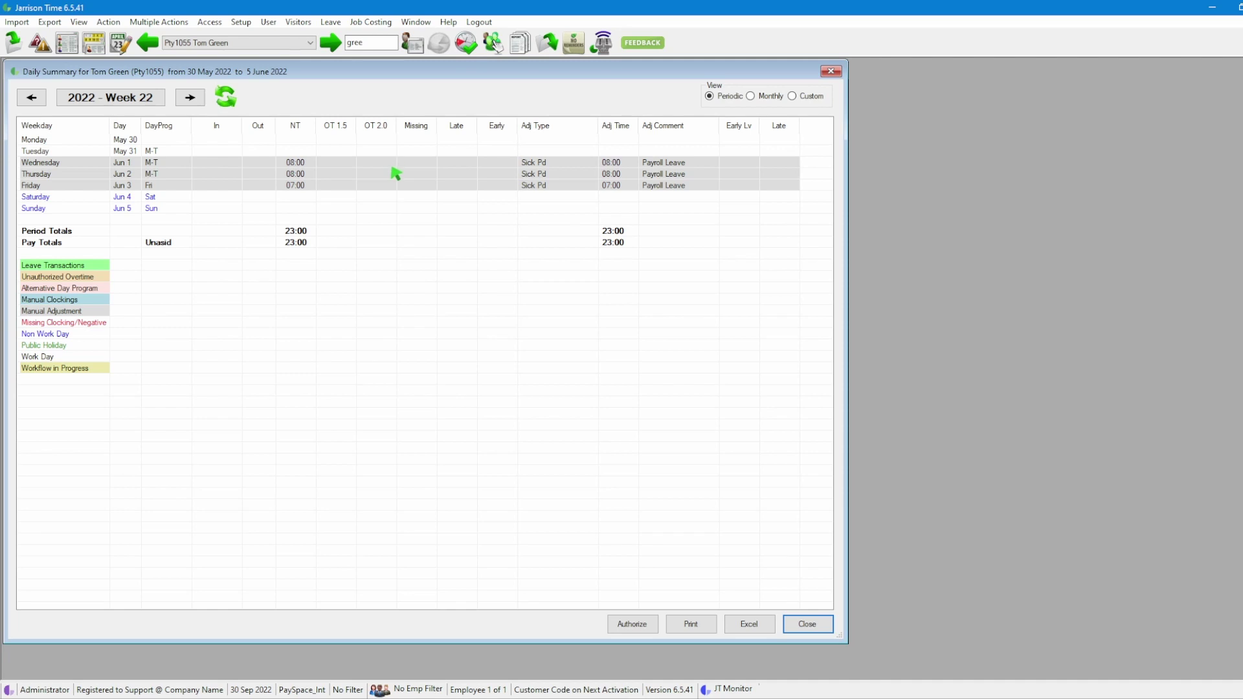
double_click(370, 169)
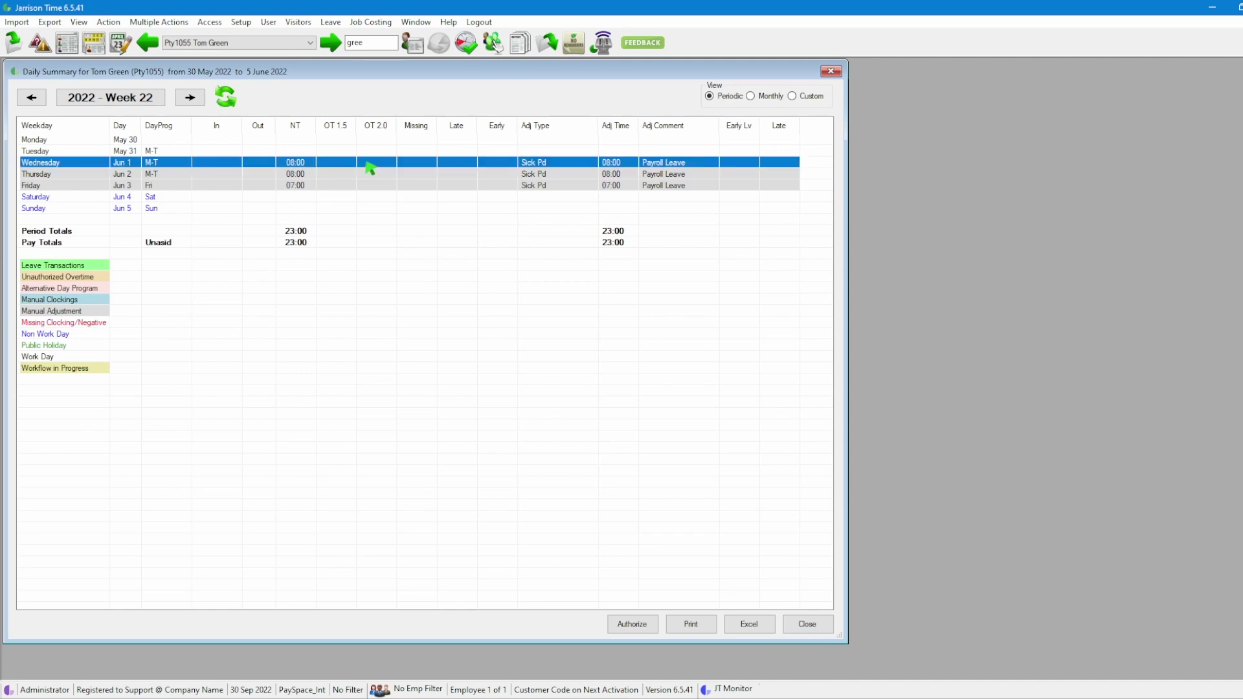
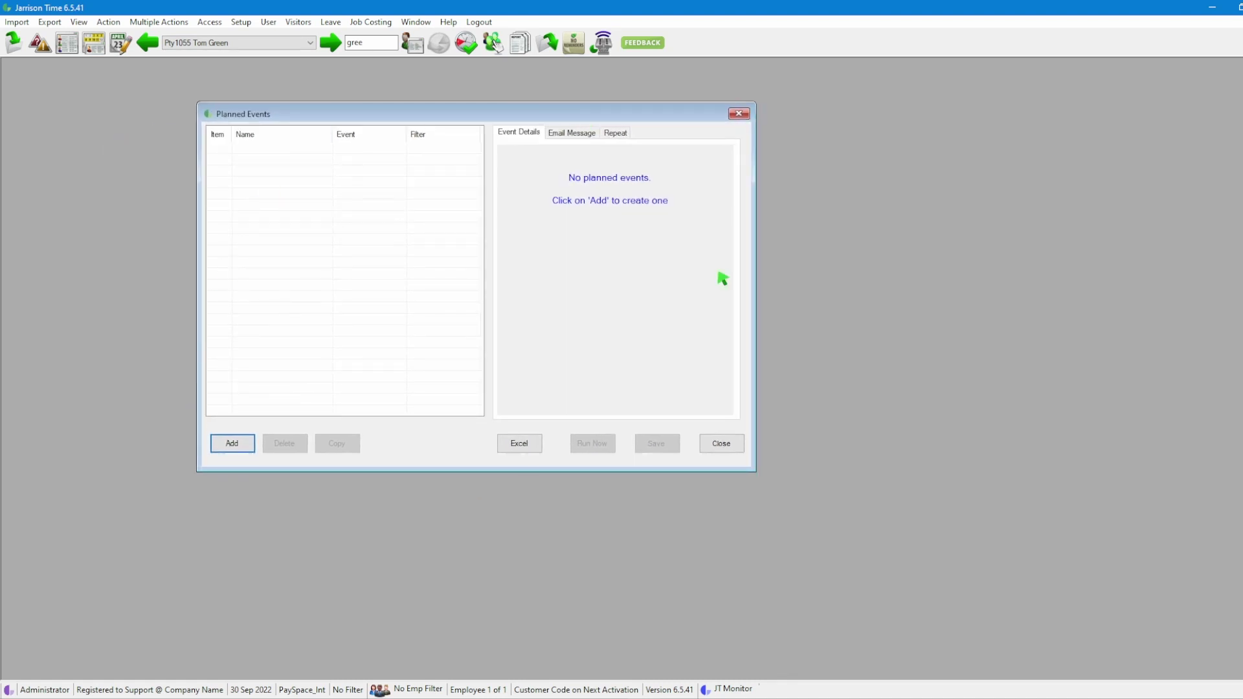
Add a new planned event with event type Third-Party Import (Personnel and Leave)
left_click(251, 449)
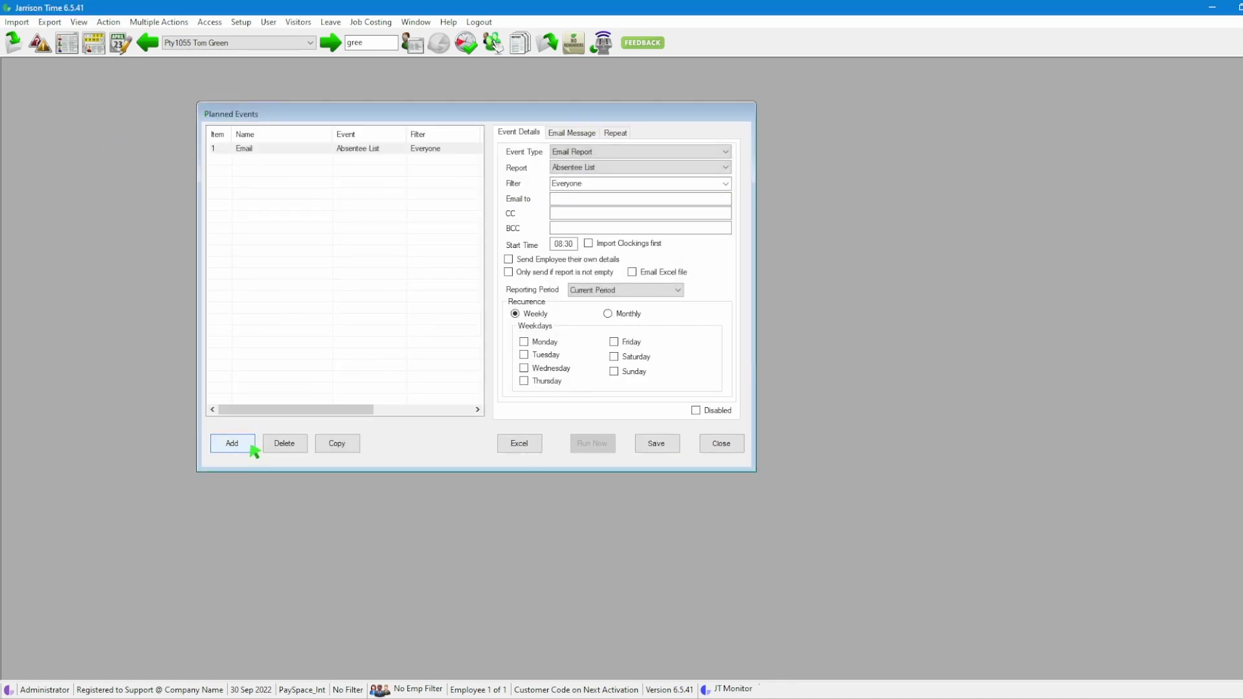
left_click(726, 152)
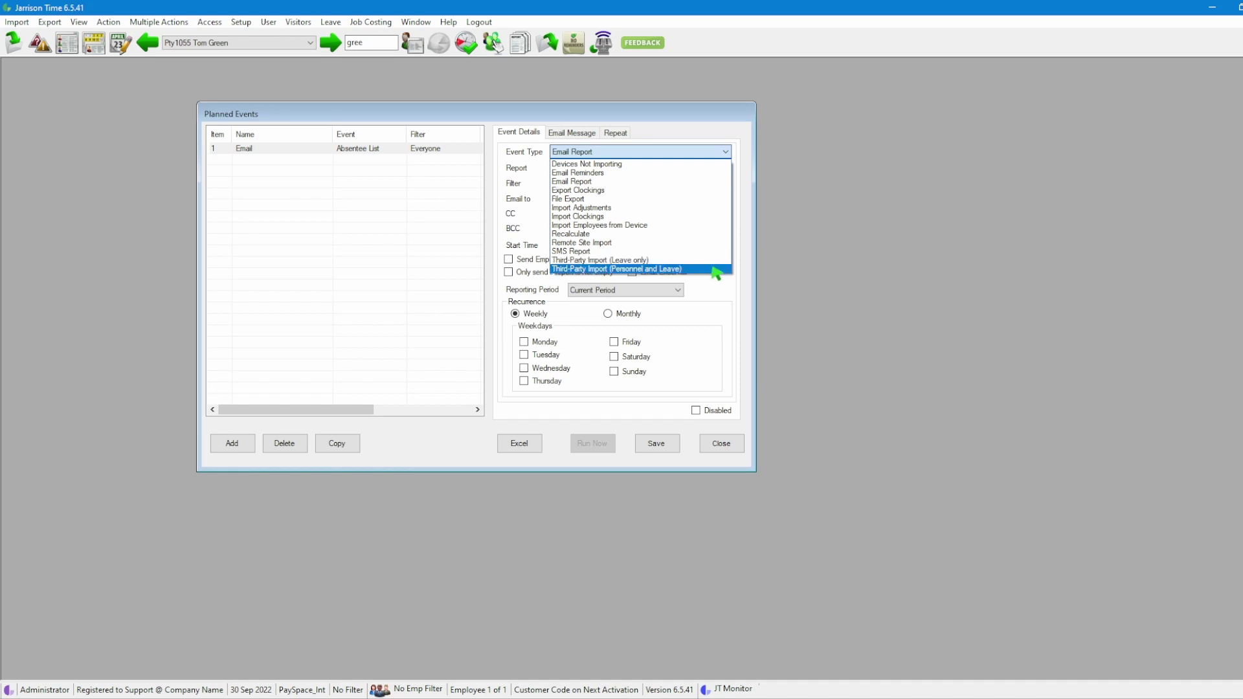
left_click(715, 270)
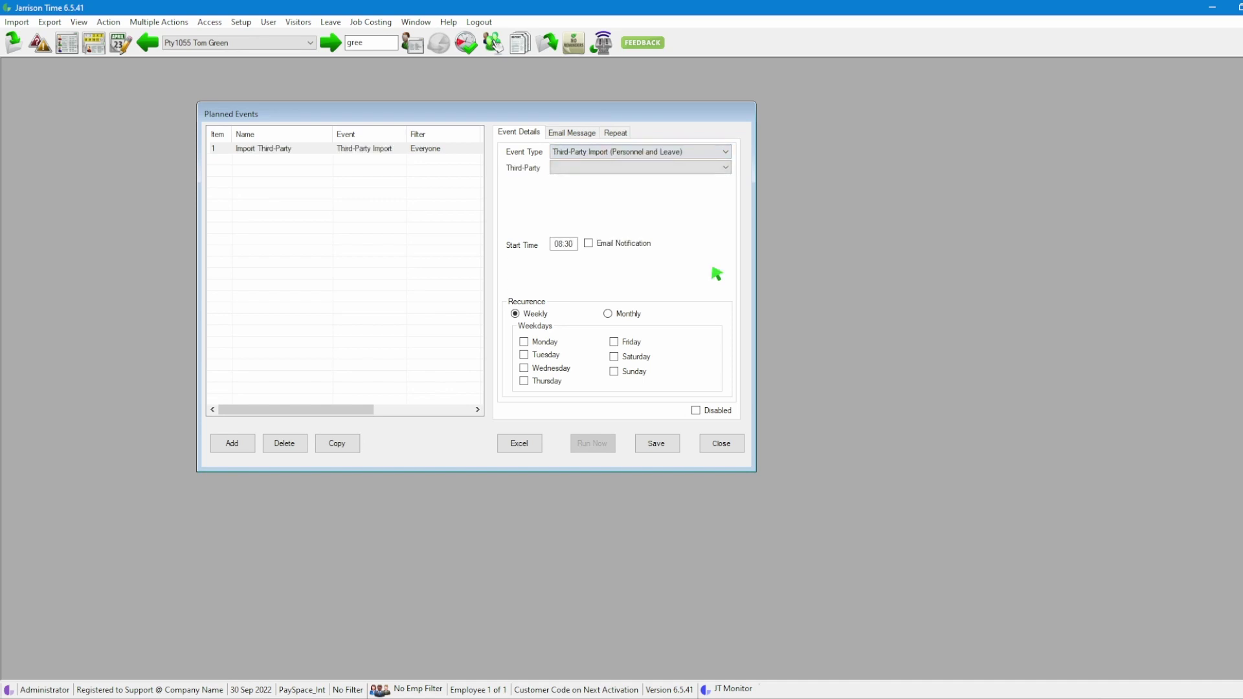
left_click(726, 169)
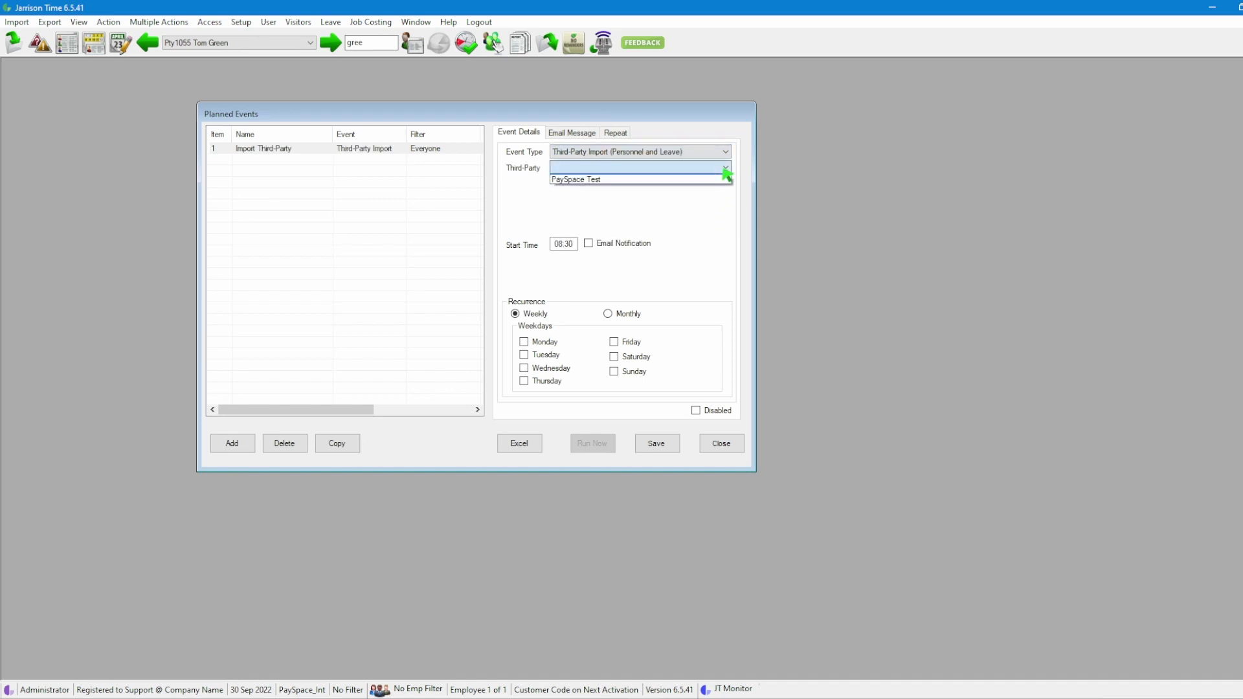
Set the source to PaySpace Test and schedule the import weekly on Monday through Sunday
left_click(609, 186)
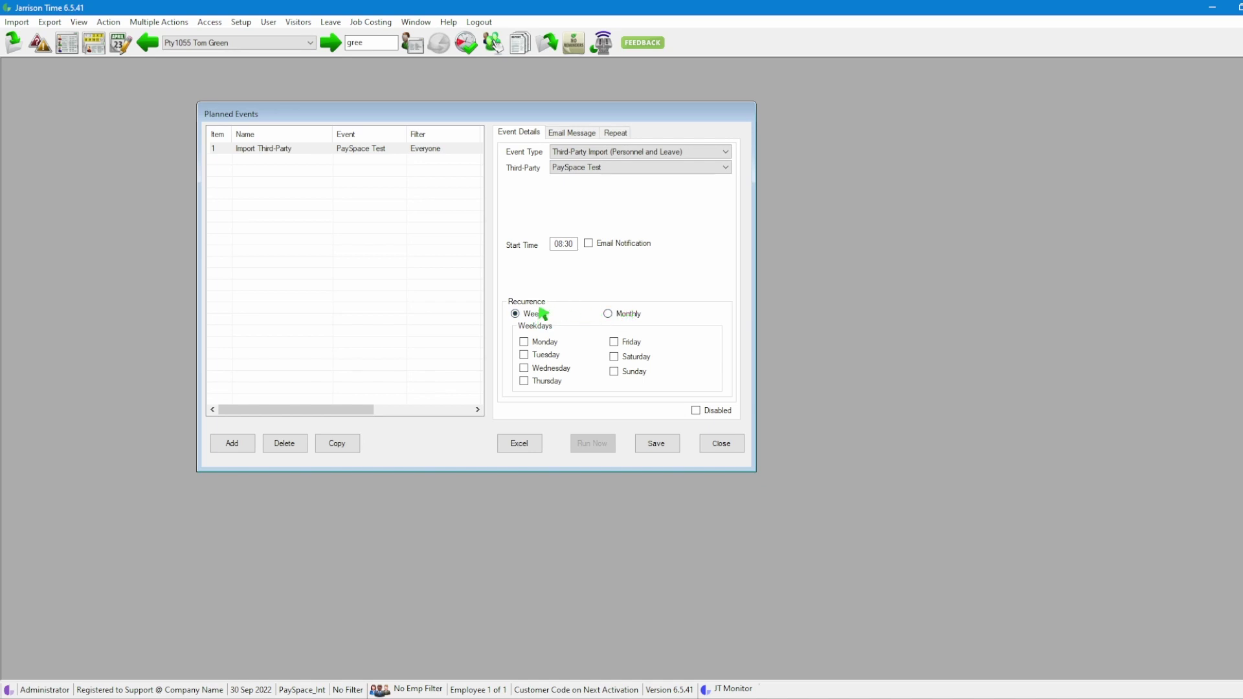
left_click(525, 343)
left_click(526, 356)
left_click(524, 369)
left_click(525, 381)
left_click(614, 342)
left_click(614, 356)
left_click(614, 372)
Save the PaySpace Test import event, acknowledge the schedule message, and close Planned Events
left_click(657, 444)
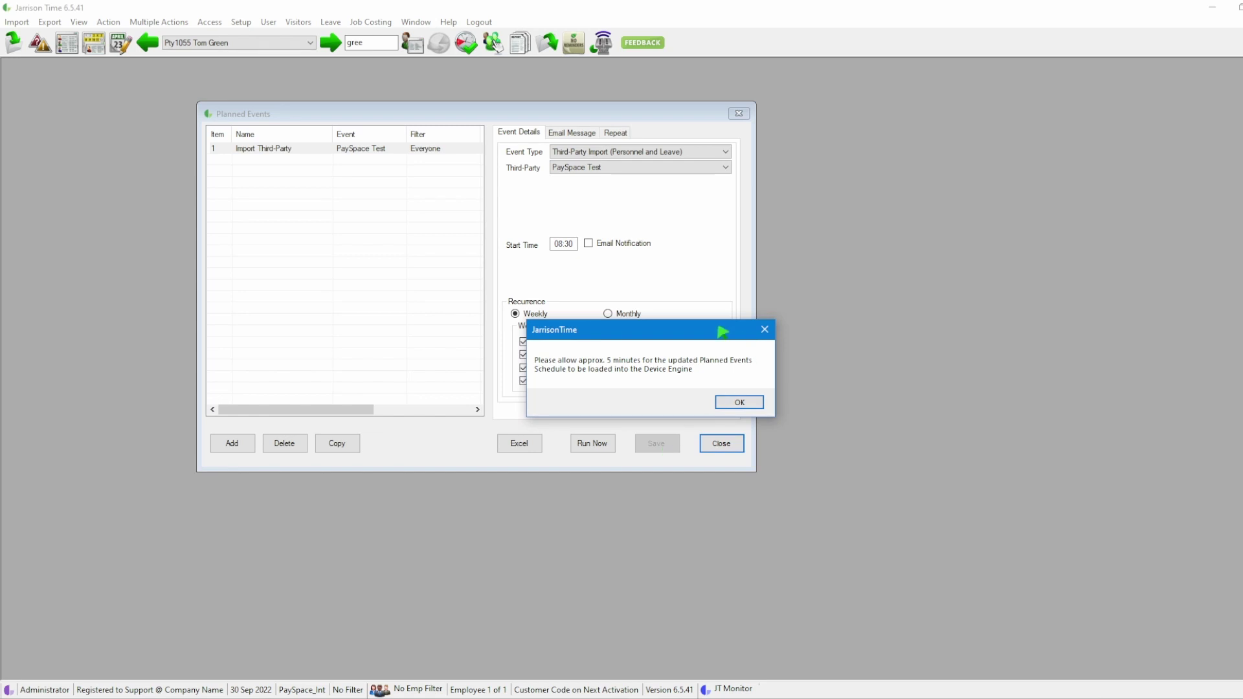
left_click(748, 403)
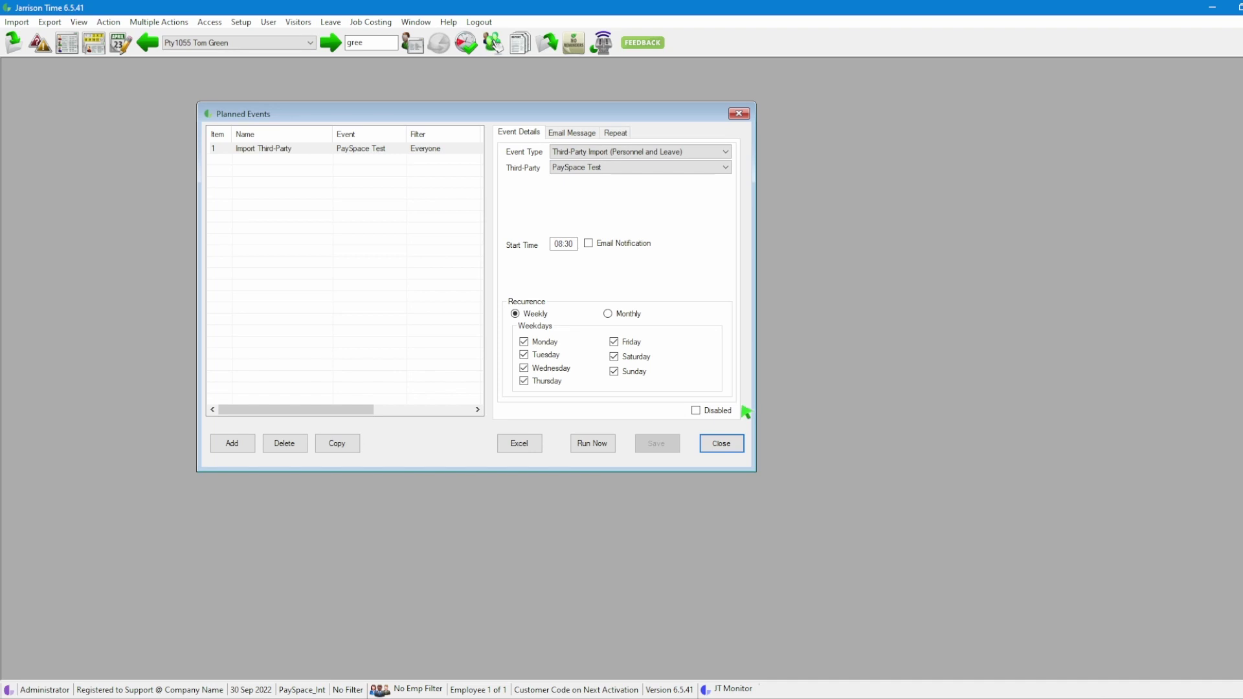
left_click(723, 444)
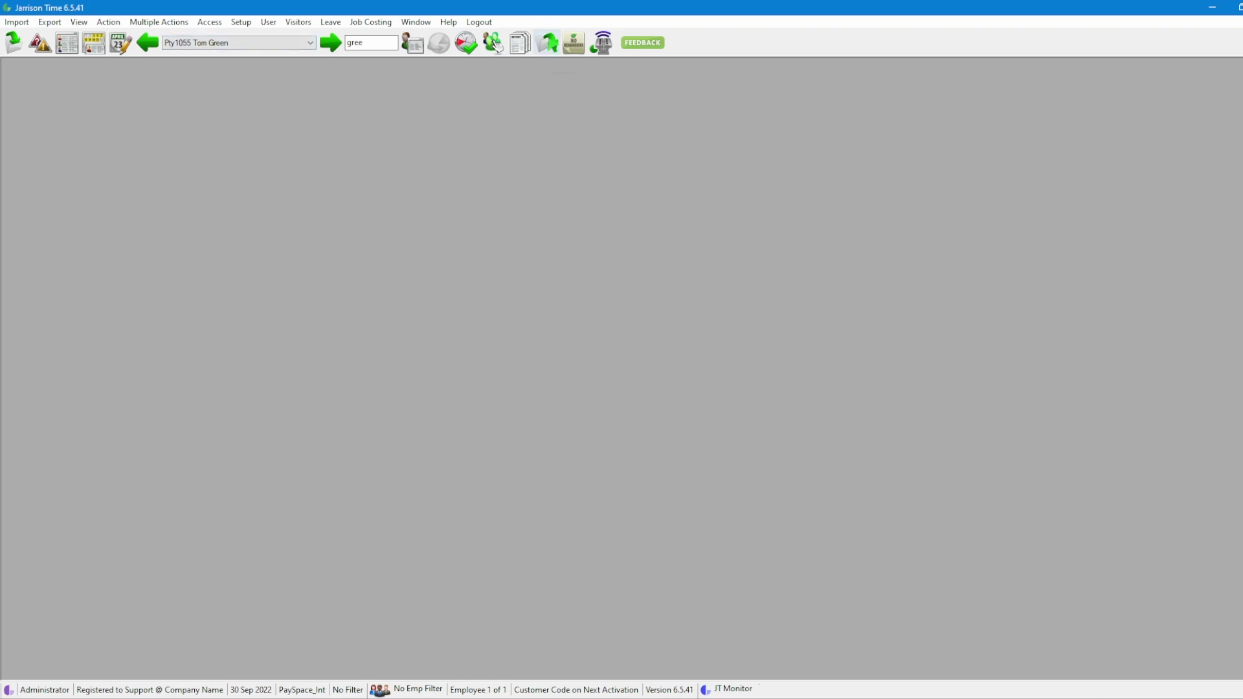
left_click(547, 44)
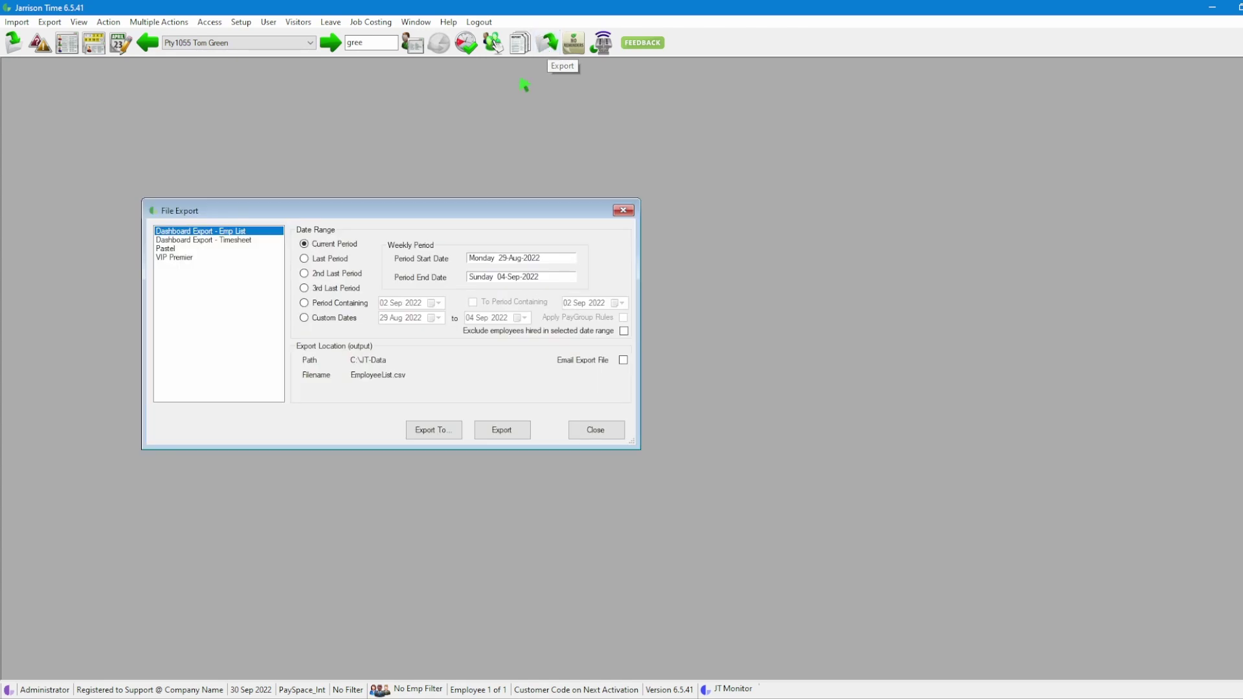
left_click_drag(457, 211, 548, 144)
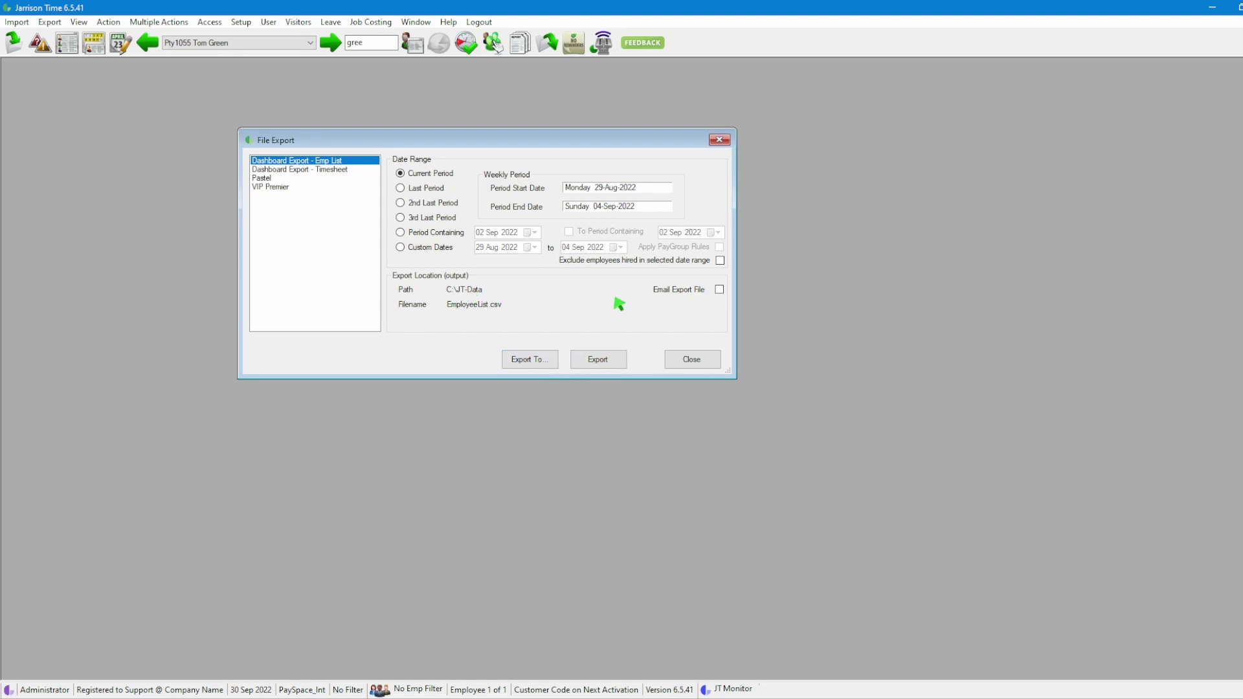
left_click(699, 360)
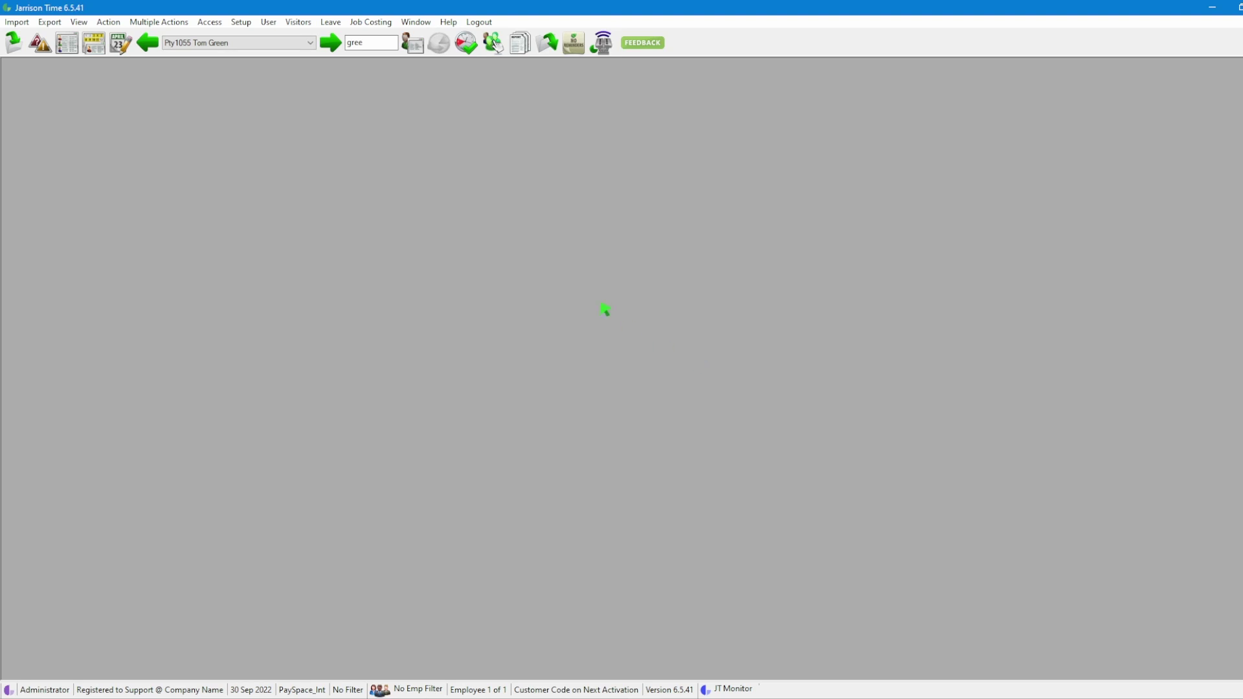